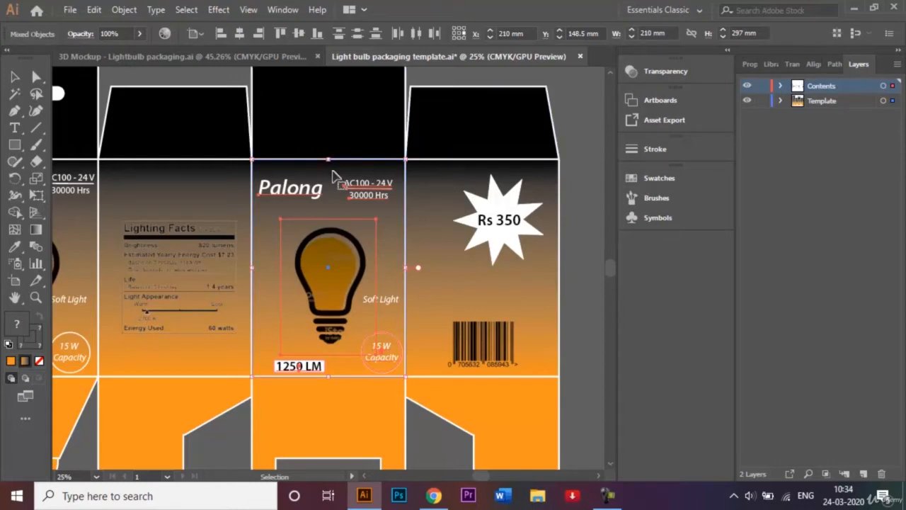
- Duplicate the front panel with the Palong bulb artwork onto the empty canvas beside the template
{"action": "key", "text": "ctrl+minus"}
{"action": "key", "text": "ctrl+minus"}
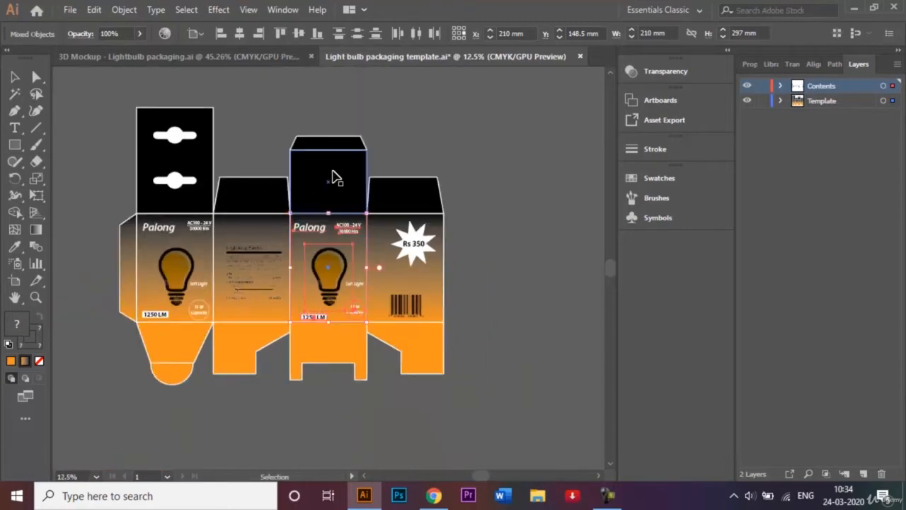
{"action": "left_click_drag", "start_coordinate": [351, 231], "coordinate": [454, 226]}
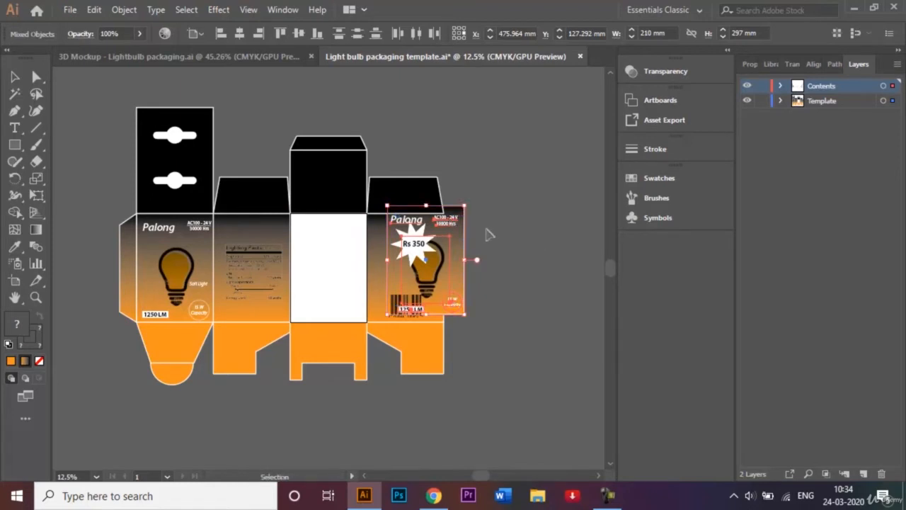
{"action": "key", "text": "ctrl+z"}
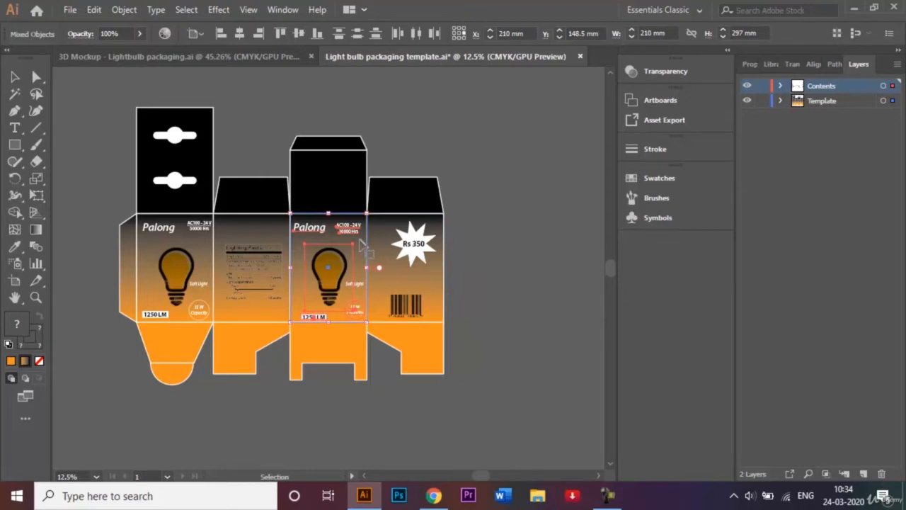
{"action": "left_click_drag", "start_coordinate": [361, 244], "coordinate": [571, 244]}
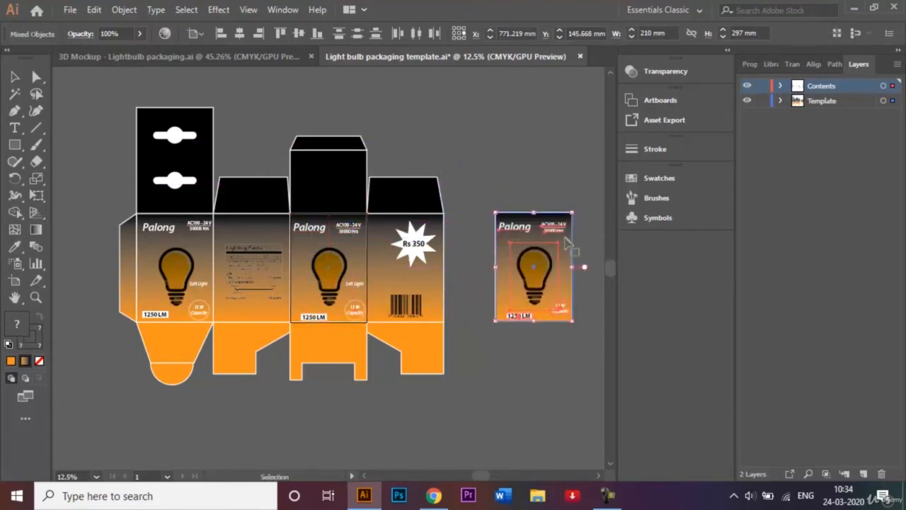
{"action": "left_click", "coordinate": [490, 117]}
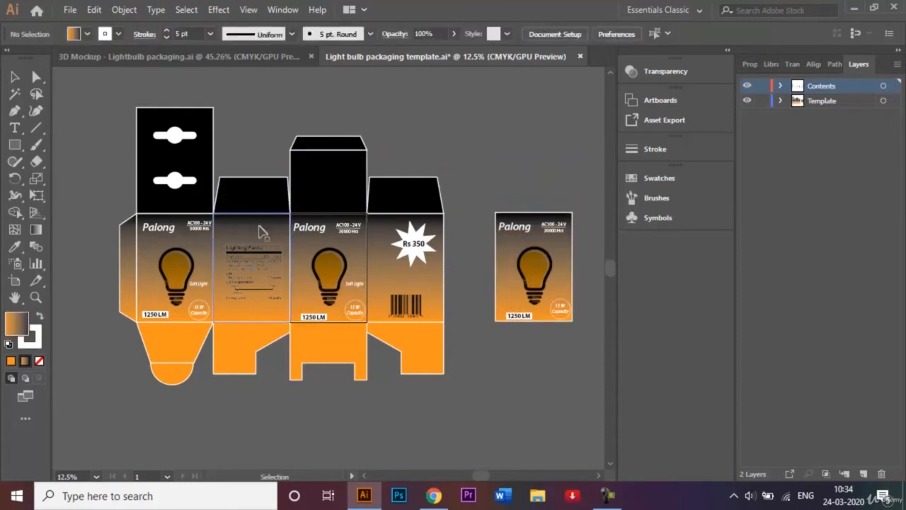
- Duplicate the Lighting Facts panel with its background above the front panel copy outside the template
{"action": "left_click", "coordinate": [266, 266]}
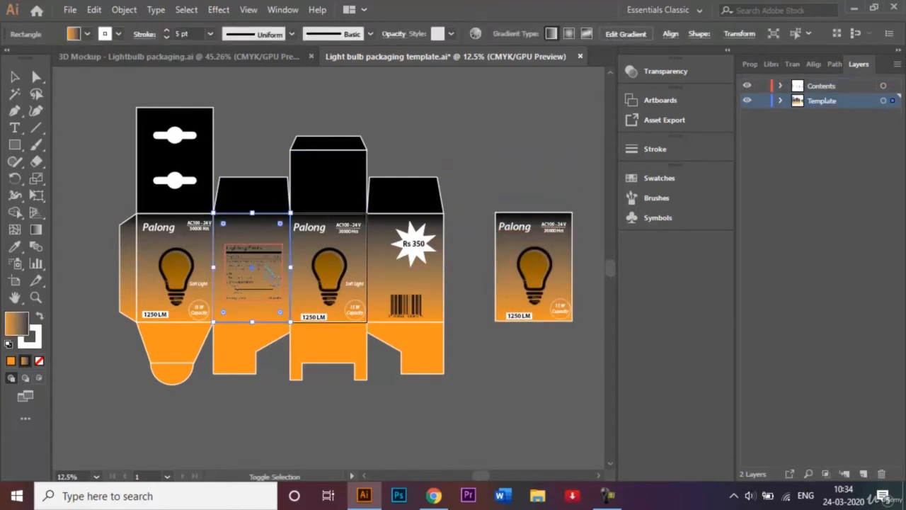
{"action": "left_click", "coordinate": [266, 266], "text": "shift"}
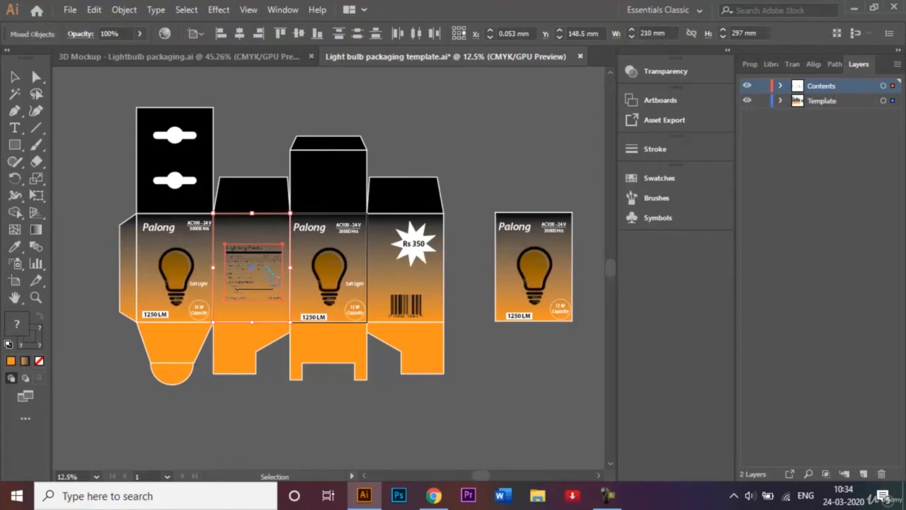
{"action": "left_click_drag", "start_coordinate": [269, 270], "coordinate": [549, 149]}
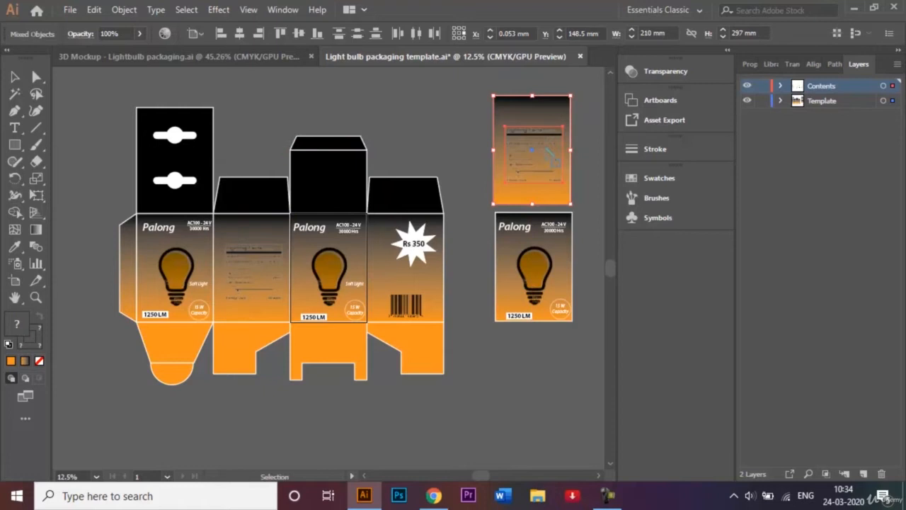
{"action": "left_click", "coordinate": [464, 108]}
- Duplicate the Rs 350 price and barcode panel with its background beside the other two panel copies
{"action": "left_click", "coordinate": [443, 214]}
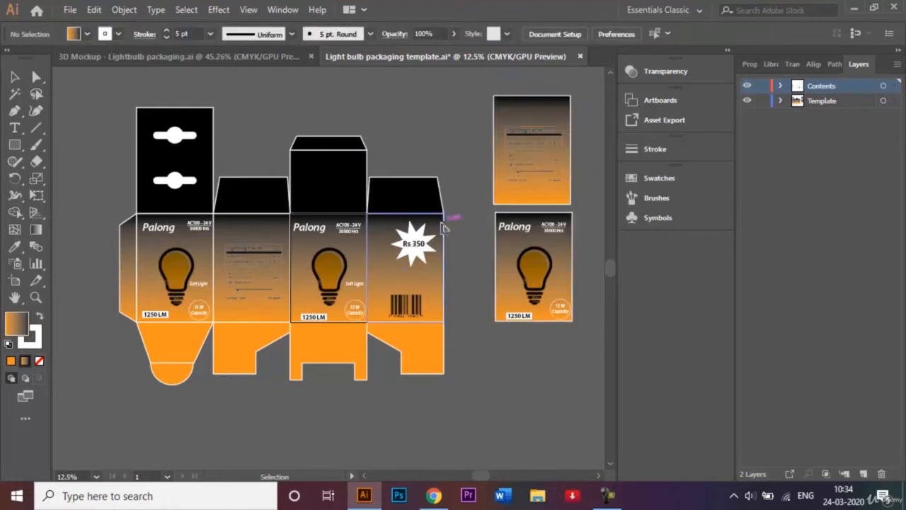
{"action": "left_click", "coordinate": [419, 244], "text": "shift"}
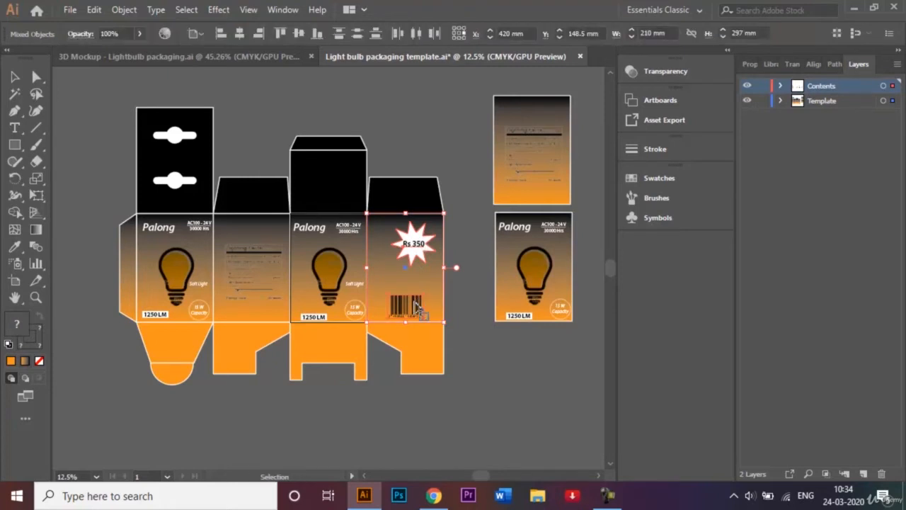
{"action": "left_click", "coordinate": [600, 477]}
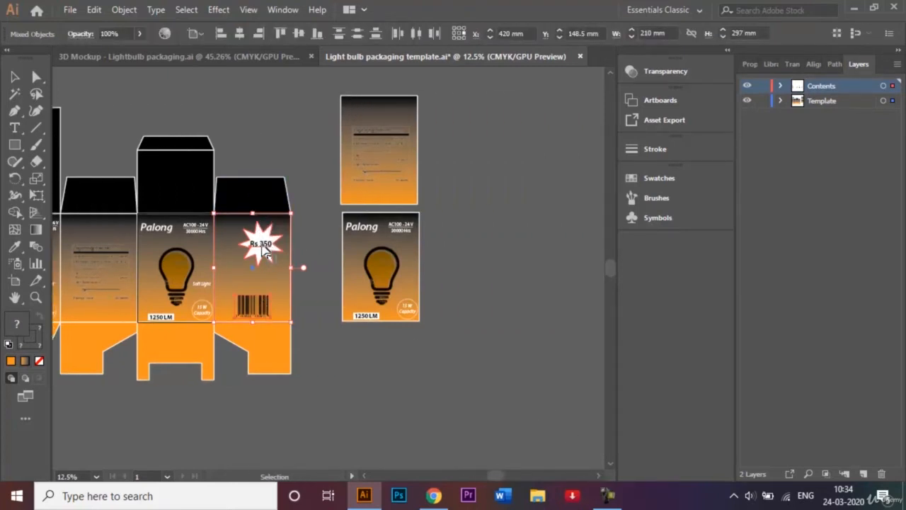
{"action": "left_click_drag", "start_coordinate": [264, 252], "coordinate": [487, 197]}
{"action": "left_click", "coordinate": [559, 132]}
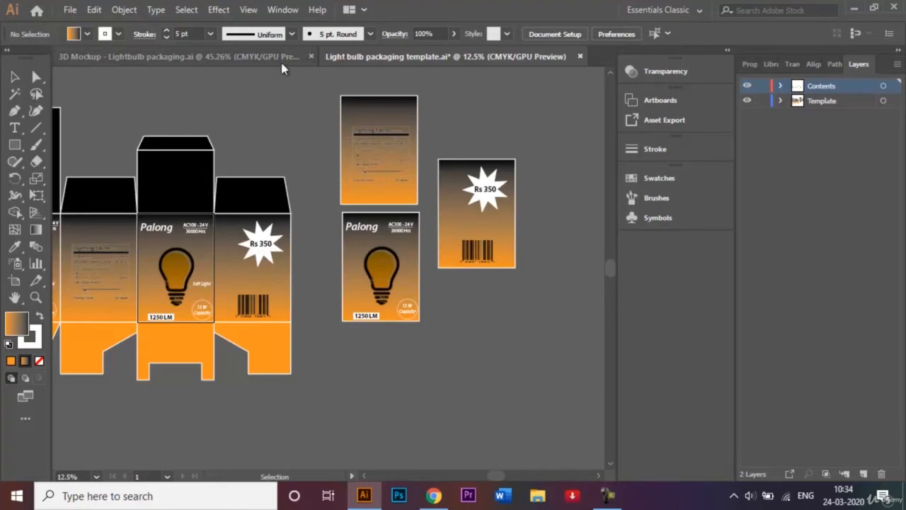
- View the box faces in the 3D Mockup document and return to the packaging template
{"action": "left_click", "coordinate": [246, 56]}
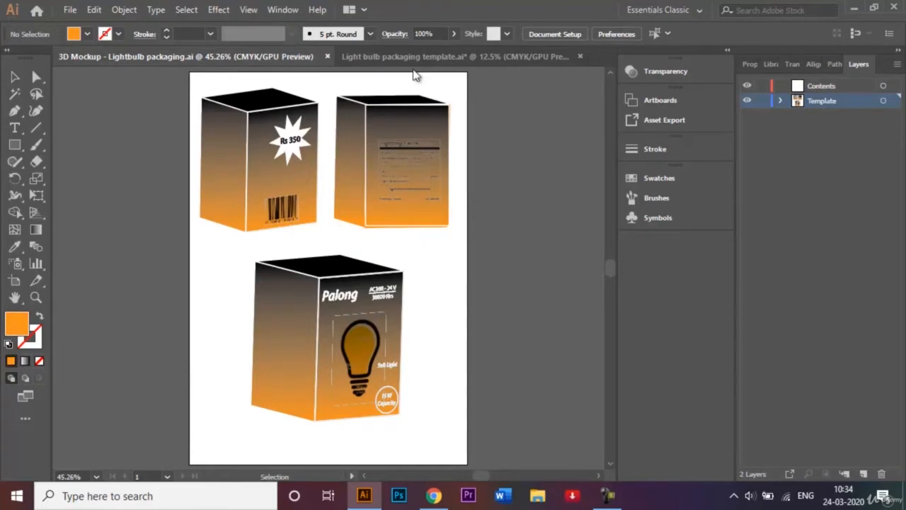
{"action": "left_click", "coordinate": [410, 62]}
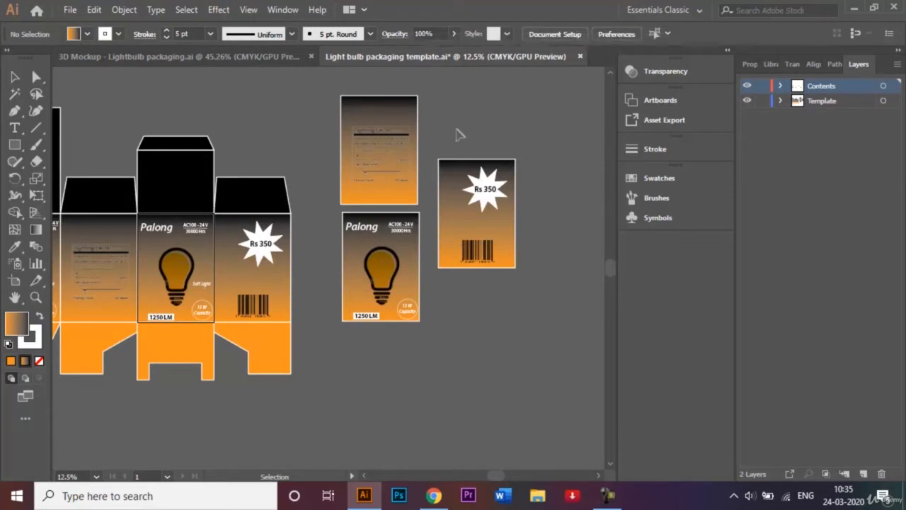
- Group the artwork of each panel copy separately: the Rs 350 panel, the Palong front panel and the Lighting Facts panel
{"action": "left_click_drag", "start_coordinate": [459, 136], "coordinate": [515, 287]}
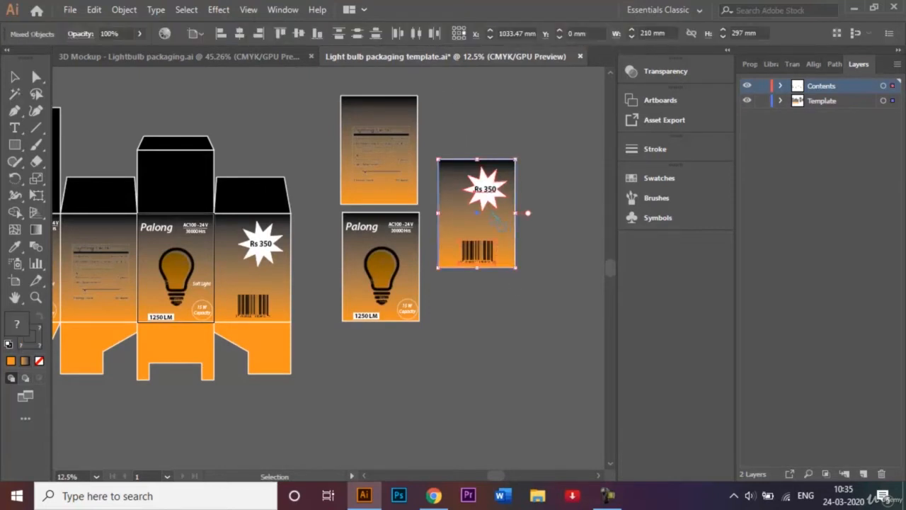
{"action": "right_click", "coordinate": [491, 214]}
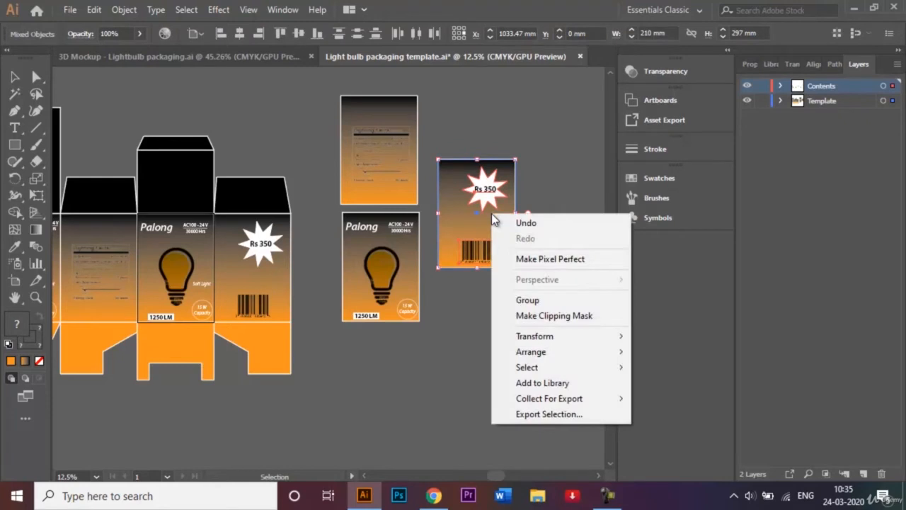
{"action": "left_click", "coordinate": [532, 300]}
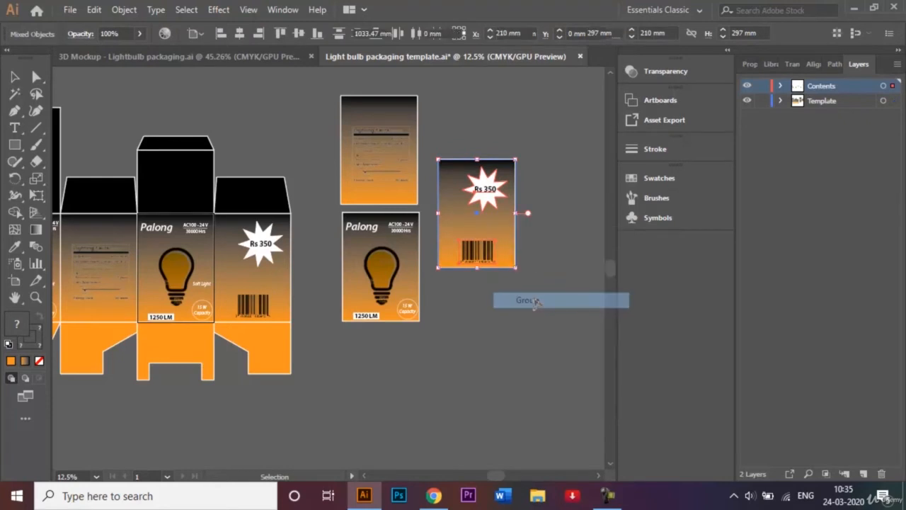
{"action": "left_click_drag", "start_coordinate": [351, 229], "coordinate": [378, 260]}
{"action": "right_click", "coordinate": [377, 260]}
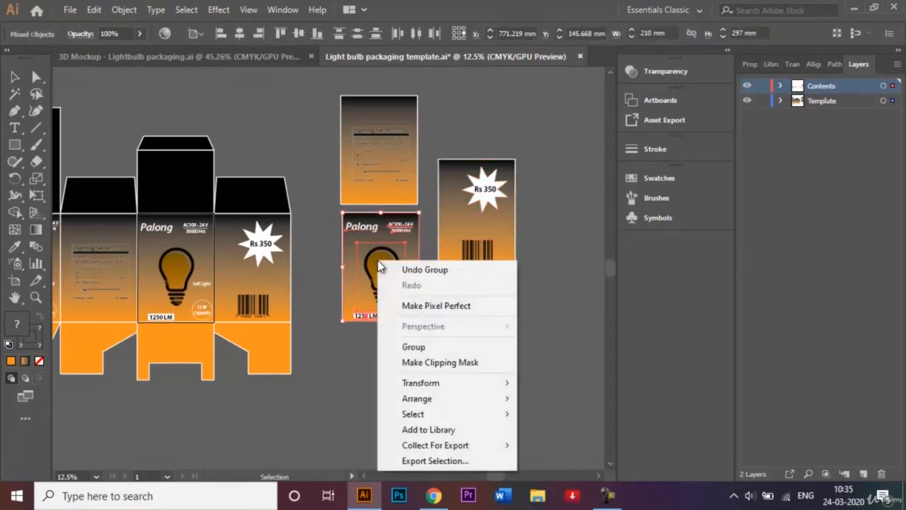
{"action": "left_click", "coordinate": [420, 348]}
{"action": "left_click", "coordinate": [499, 364]}
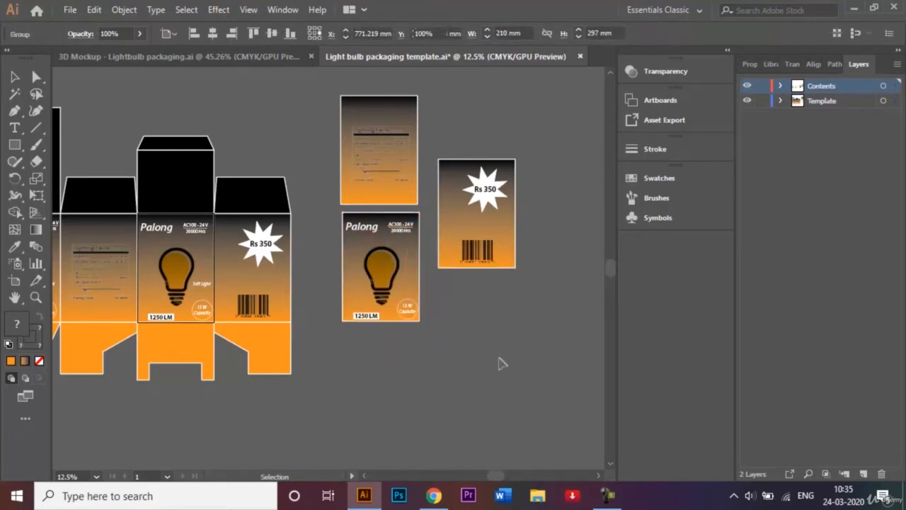
{"action": "left_click_drag", "start_coordinate": [330, 83], "coordinate": [389, 157]}
{"action": "right_click", "coordinate": [389, 157]}
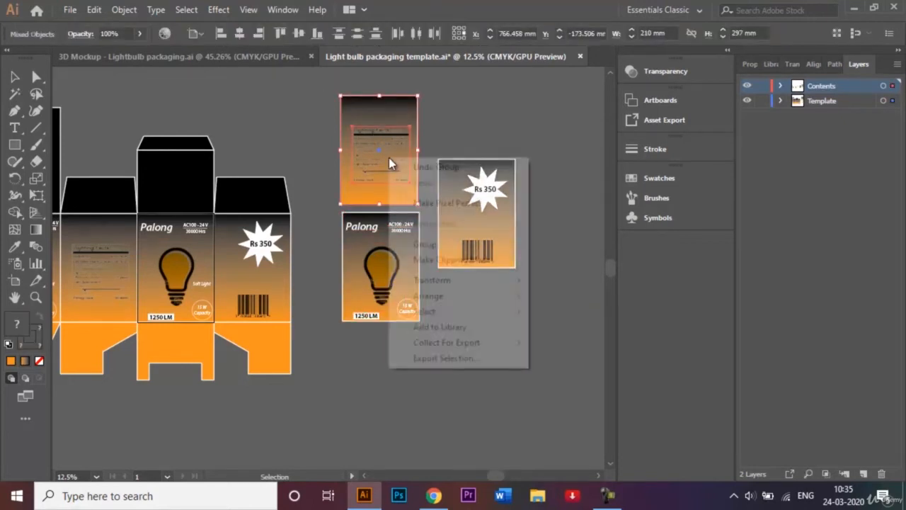
{"action": "left_click", "coordinate": [424, 244]}
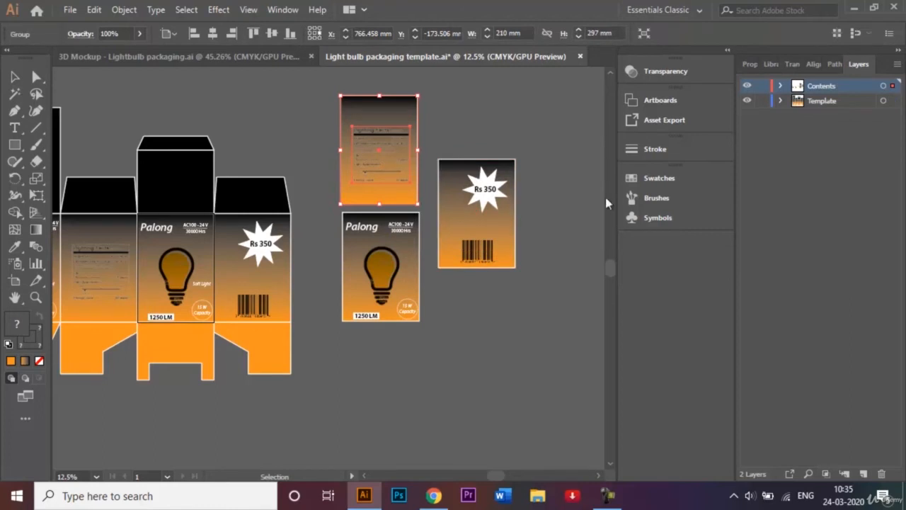
- Create a dynamic symbol named Side Symbol from the grouped Rs 350 panel copy
{"action": "left_click", "coordinate": [475, 165]}
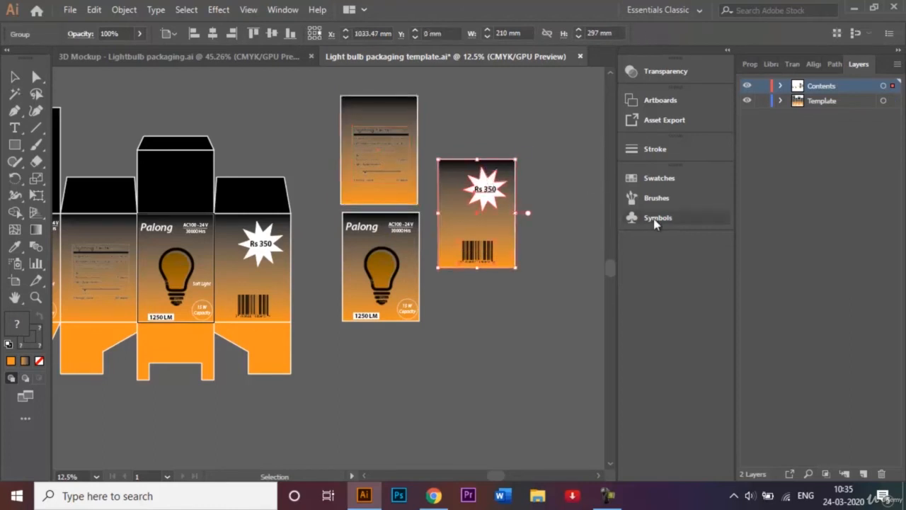
{"action": "left_click", "coordinate": [674, 218]}
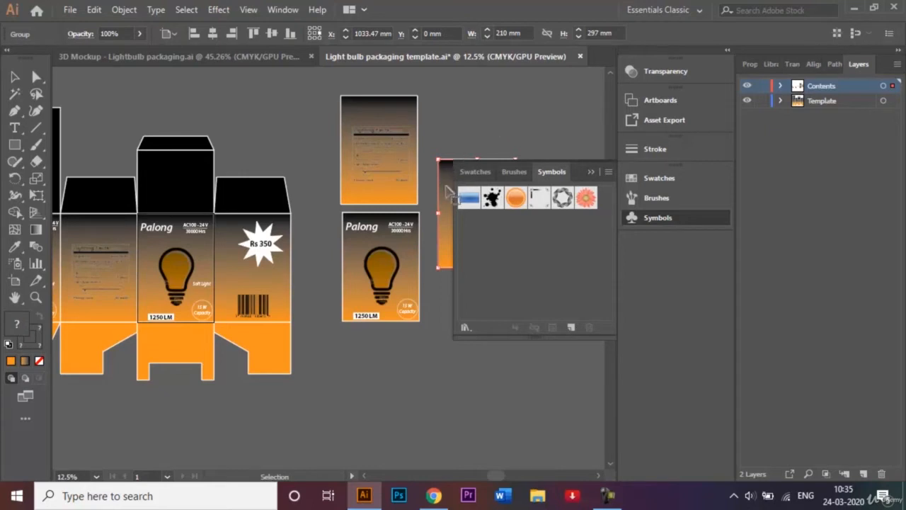
{"action": "left_click_drag", "start_coordinate": [446, 195], "coordinate": [522, 280]}
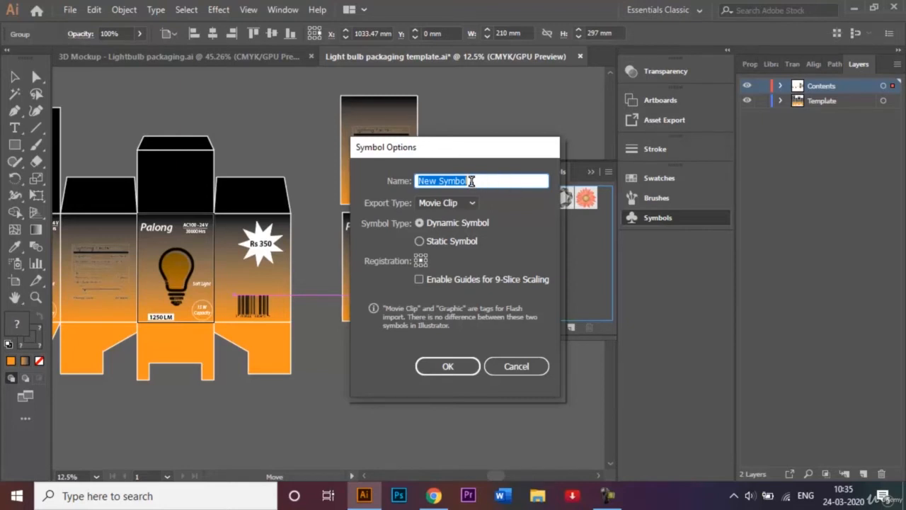
{"action": "key", "text": "BackSpace"}
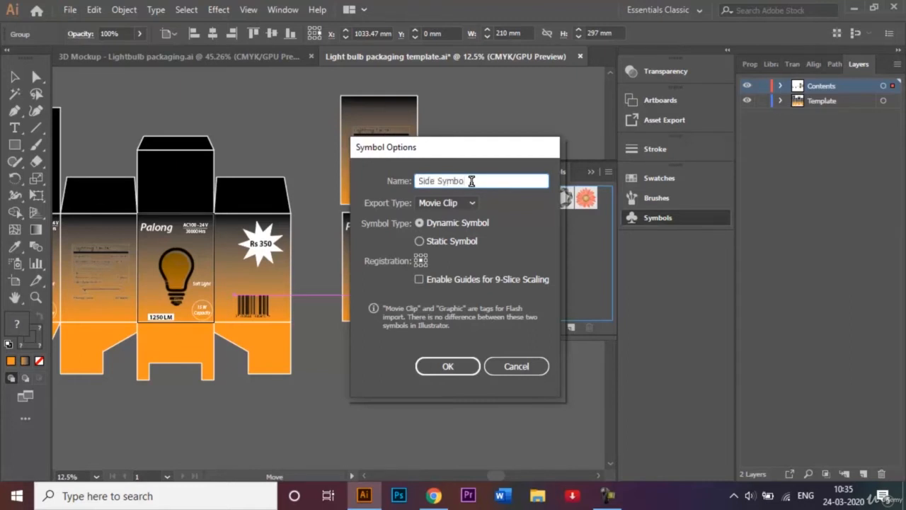
{"action": "key", "text": "Return"}
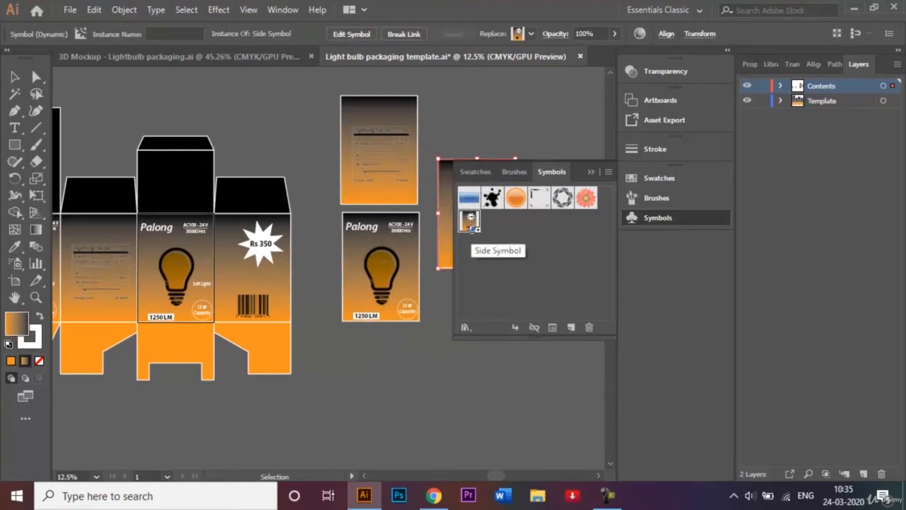
{"action": "left_click", "coordinate": [492, 136]}
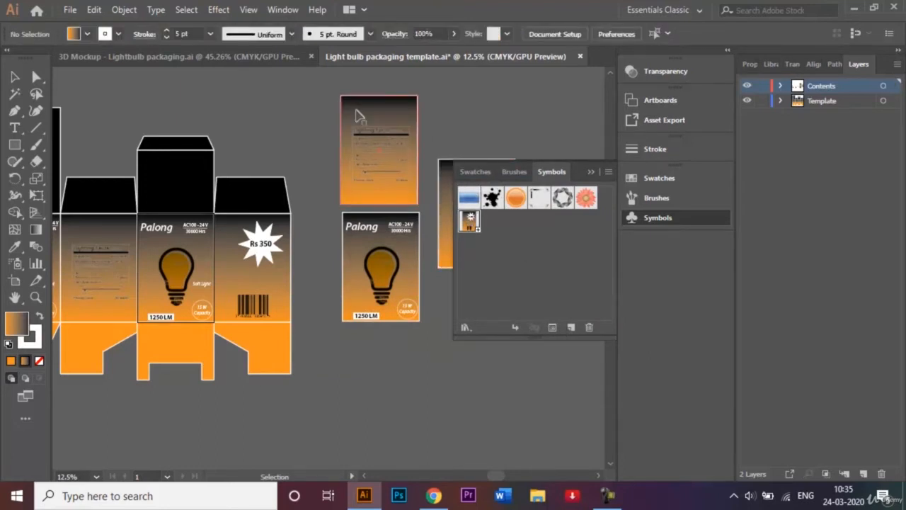
- Create a dynamic symbol named Backside Symbol from the grouped Lighting Facts panel copy
{"action": "left_click", "coordinate": [358, 116]}
{"action": "left_click_drag", "start_coordinate": [358, 115], "coordinate": [510, 230]}
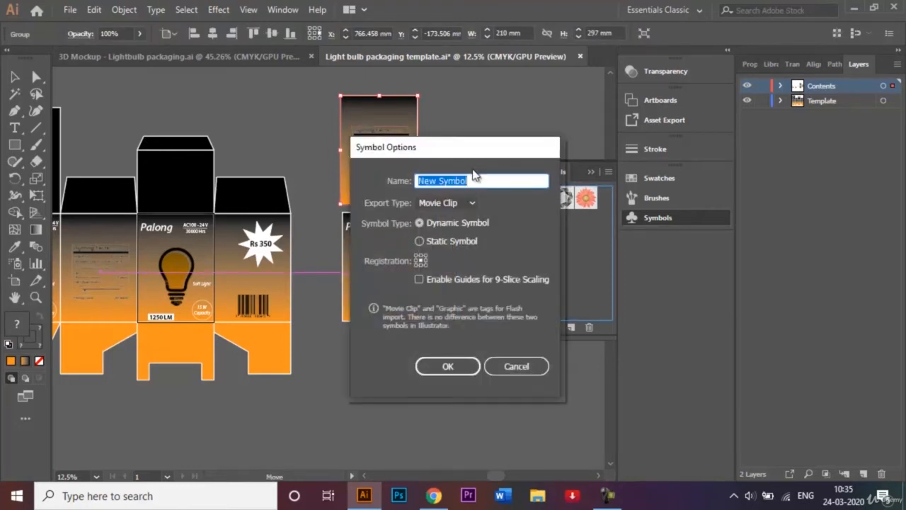
{"action": "left_click", "coordinate": [437, 176]}
{"action": "key", "text": "BackSpace"}
{"action": "key", "text": "BackSpace"}
{"action": "key", "text": "BackSpace"}
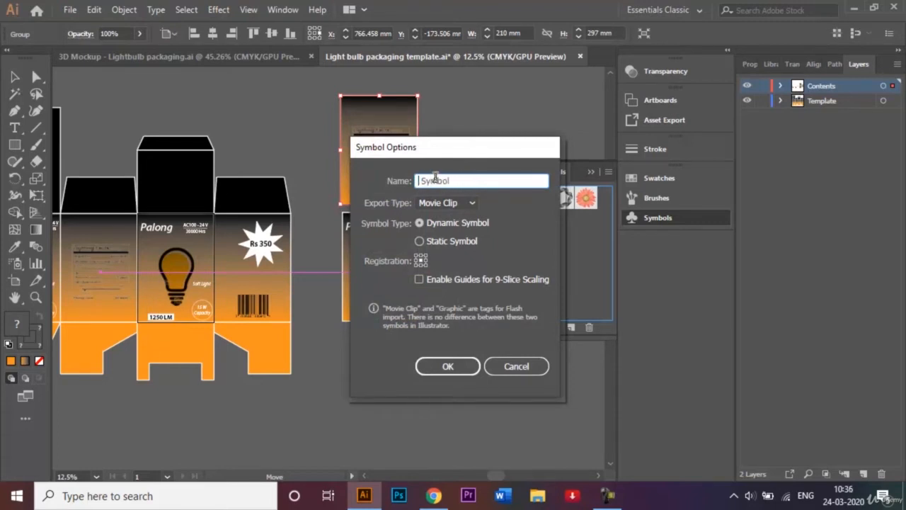
{"action": "type", "text": "Backside"}
{"action": "left_click", "coordinate": [463, 366]}
{"action": "left_click", "coordinate": [436, 223]}
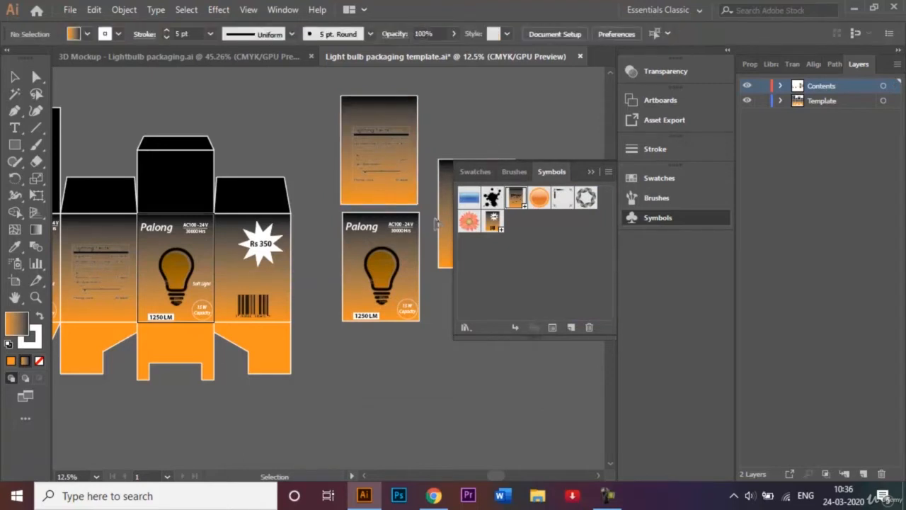
- Create a dynamic symbol named Front Symbol from the grouped Palong bulb panel copy and close the symbol library
{"action": "left_click", "coordinate": [394, 264]}
{"action": "left_click_drag", "start_coordinate": [393, 264], "coordinate": [569, 254]}
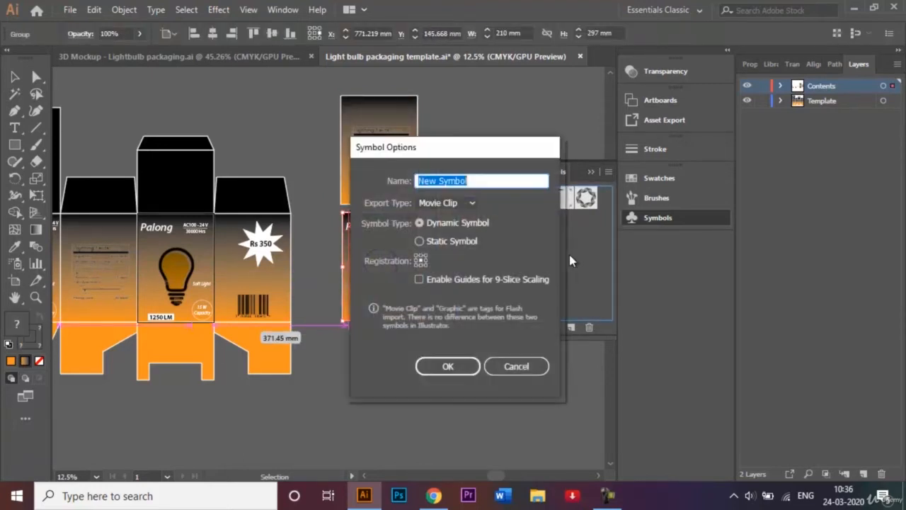
{"action": "left_click", "coordinate": [438, 180]}
{"action": "key", "text": "BackSpace"}
{"action": "key", "text": "BackSpace"}
{"action": "key", "text": "BackSpace"}
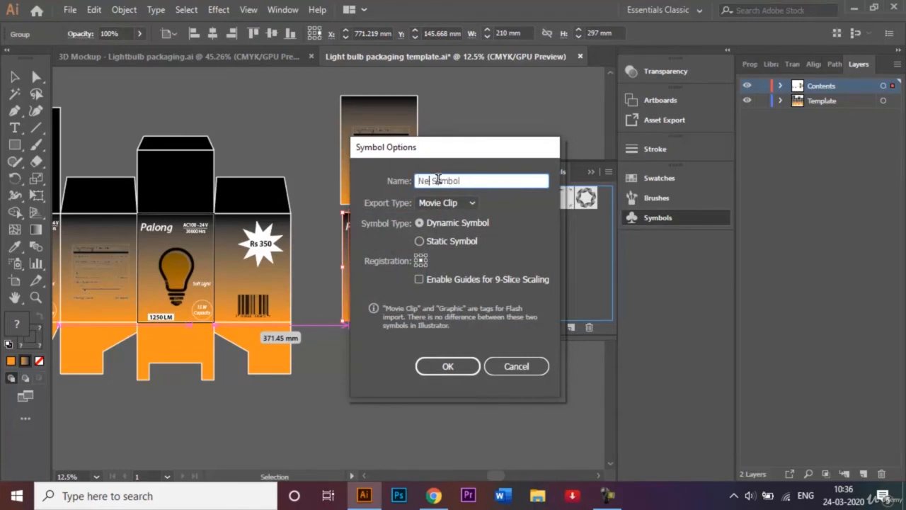
{"action": "type", "text": "Fl"}
{"action": "type", "text": "ont"}
{"action": "left_click", "coordinate": [455, 366]}
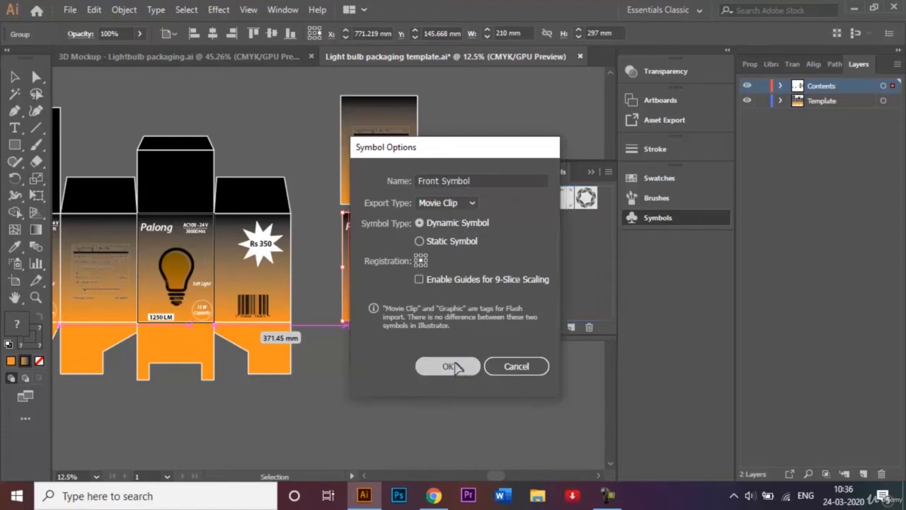
{"action": "left_click", "coordinate": [591, 172]}
{"action": "left_click", "coordinate": [500, 77]}
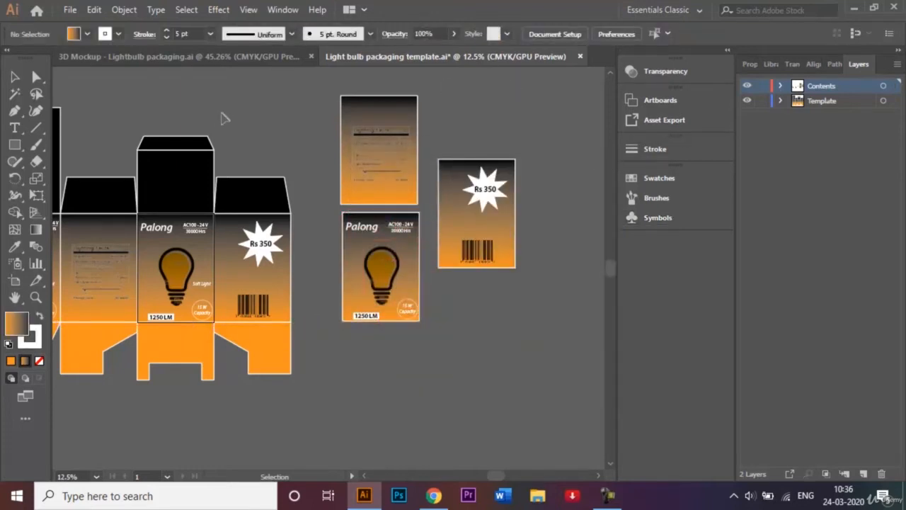
{"action": "key", "text": "ctrl+minus"}
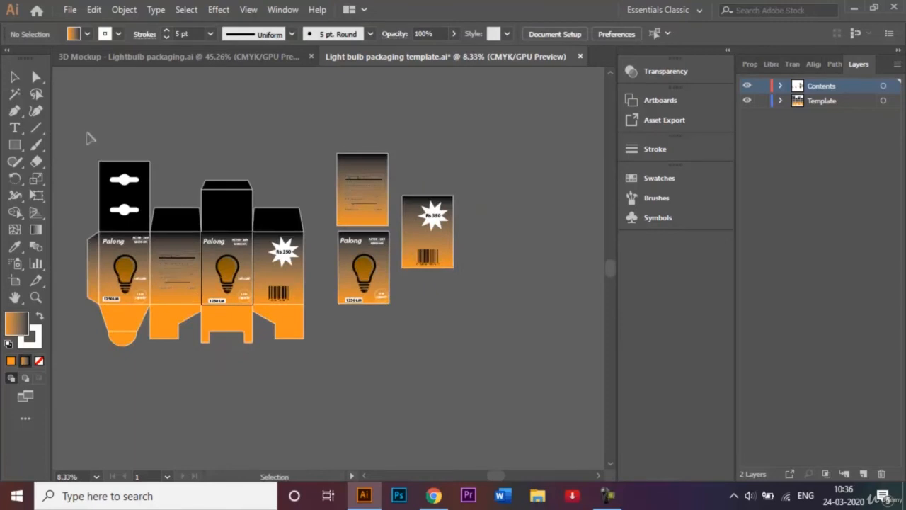
{"action": "left_click_drag", "start_coordinate": [159, 244], "coordinate": [310, 372]}
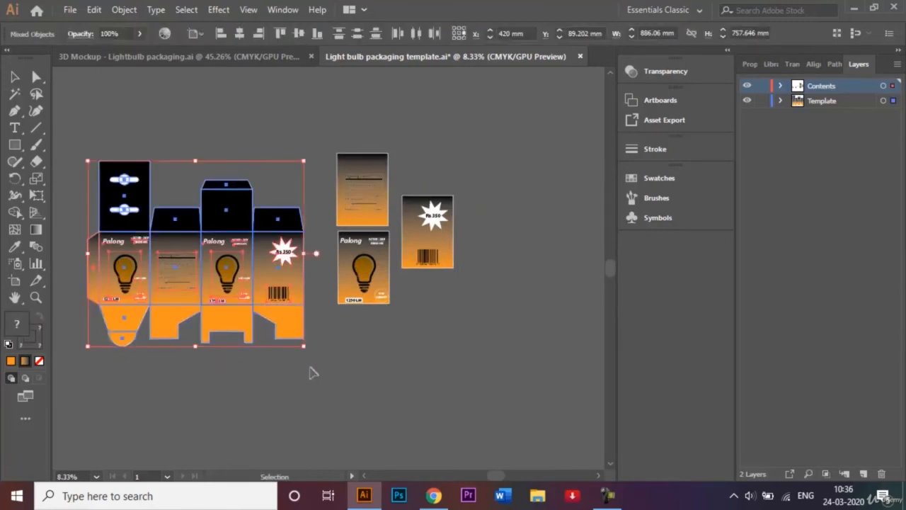
{"action": "key", "text": "Delete"}
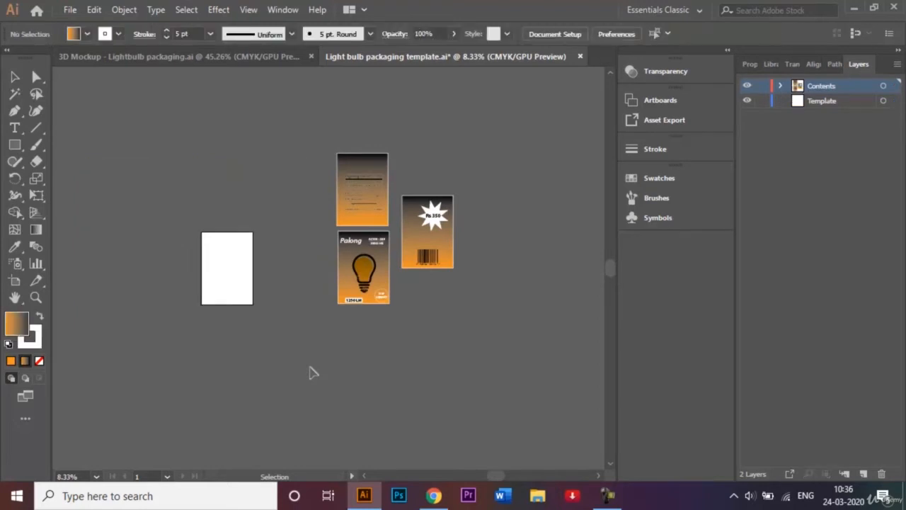
{"action": "key", "text": "ctrl+0"}
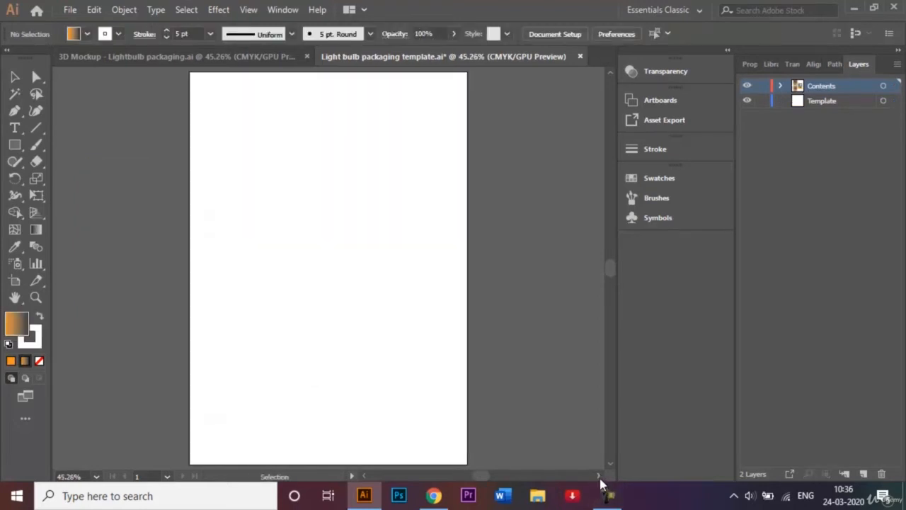
{"action": "scroll", "coordinate": [600, 483], "scroll_direction": "right", "scroll_amount": 10}
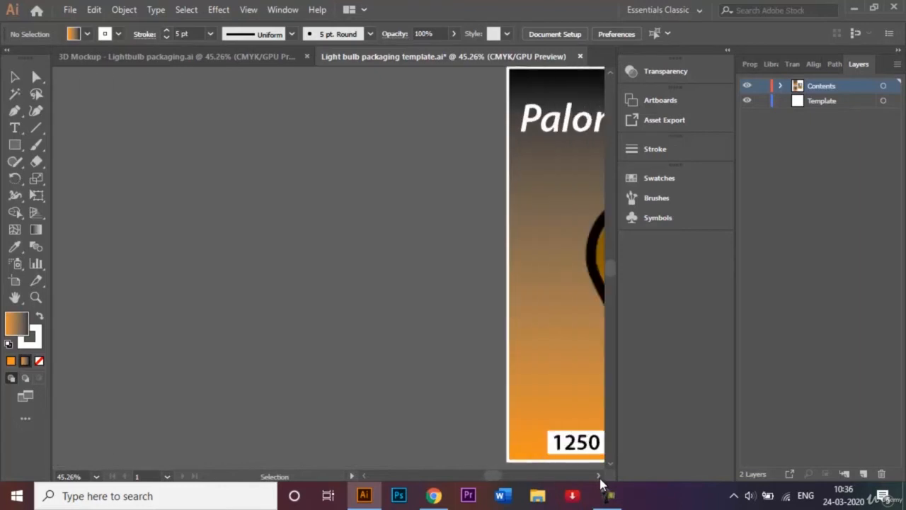
{"action": "scroll", "coordinate": [600, 484], "scroll_direction": "right", "scroll_amount": 3}
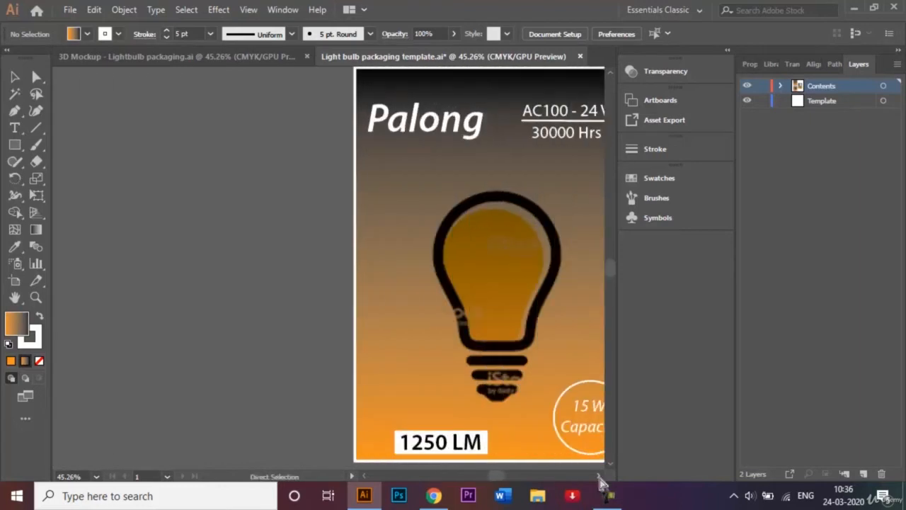
{"action": "key", "text": "ctrl+minus"}
{"action": "key", "text": "ctrl+minus"}
{"action": "key", "text": "ctrl+minus"}
{"action": "key", "text": "ctrl+f"}
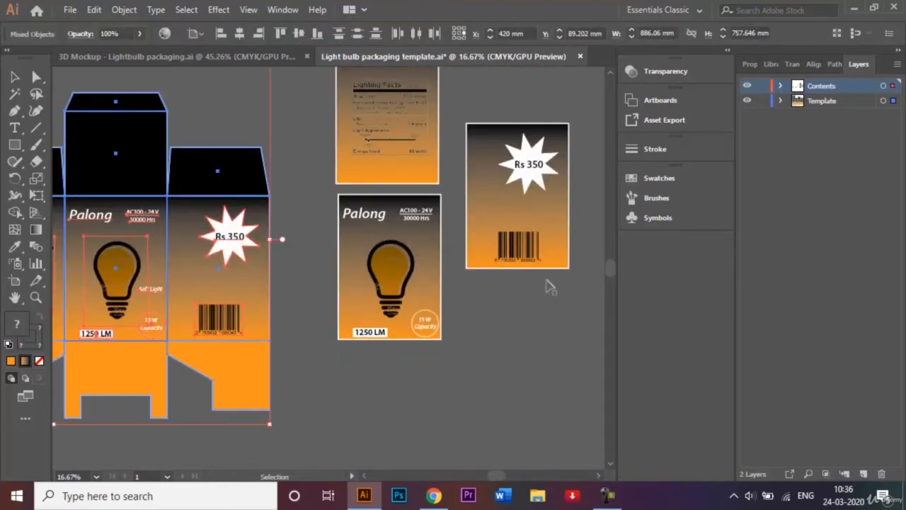
{"action": "left_click", "coordinate": [293, 157]}
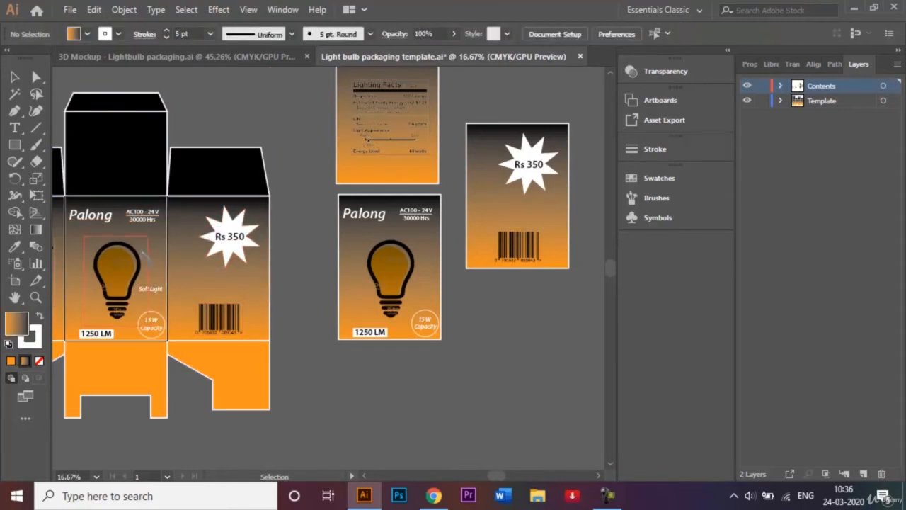
- Duplicate the template front panel's plain gradient rectangle into the empty area below the separate Rs 350 panel copy
{"action": "left_click", "coordinate": [157, 244]}
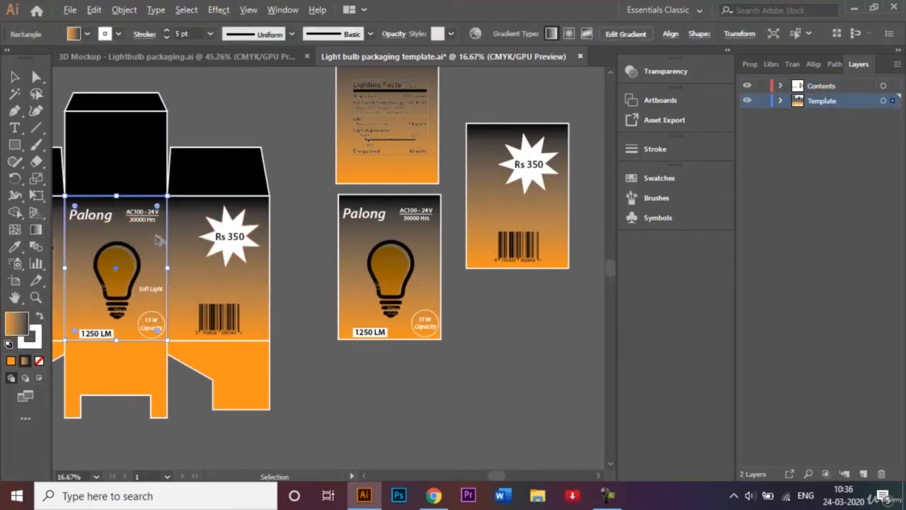
{"action": "left_click_drag", "start_coordinate": [161, 242], "coordinate": [575, 347]}
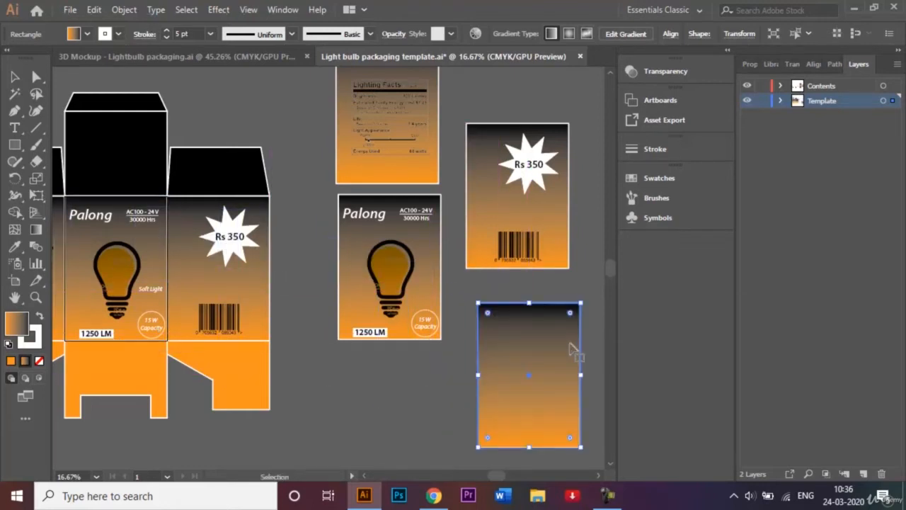
{"action": "left_click", "coordinate": [241, 128]}
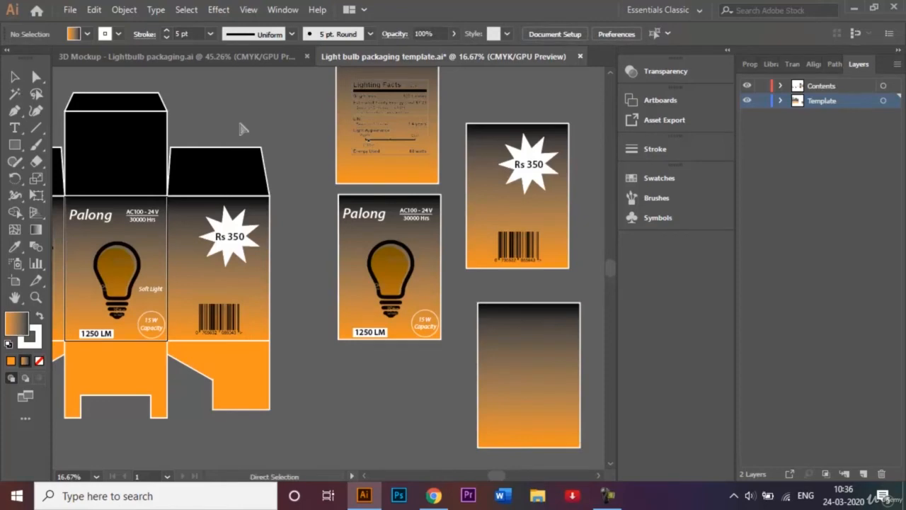
- Delete the whole unfolded box template artwork, keeping the separate panel copies and the plain gradient rectangle
{"action": "key", "text": "ctrl+minus"}
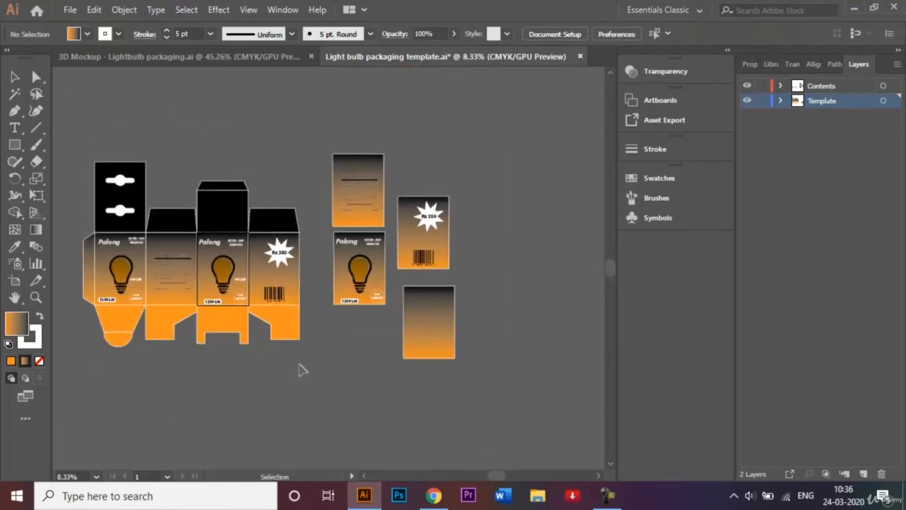
{"action": "key", "text": "ctrl+a"}
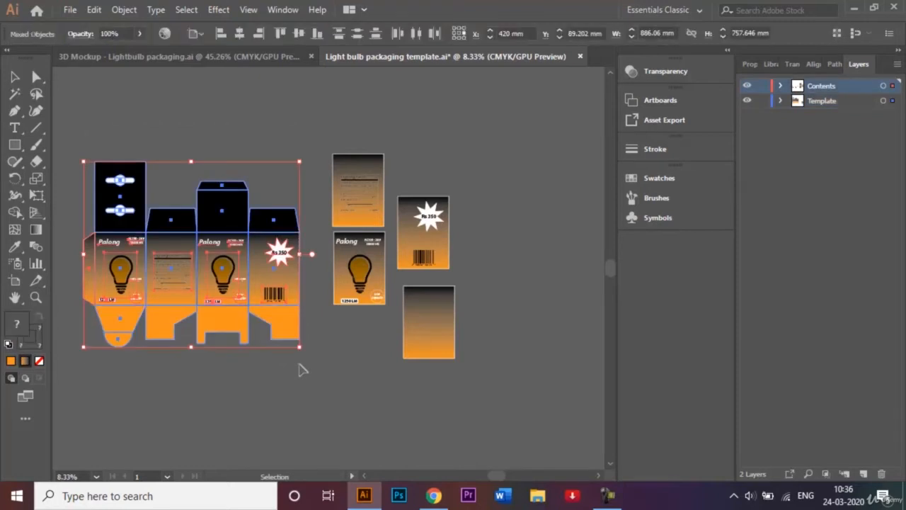
{"action": "key", "text": "Delete"}
- Make two more copies of the plain gradient rectangle, placed one above the other beside the Rs 350 panel copy
{"action": "left_click", "coordinate": [427, 331]}
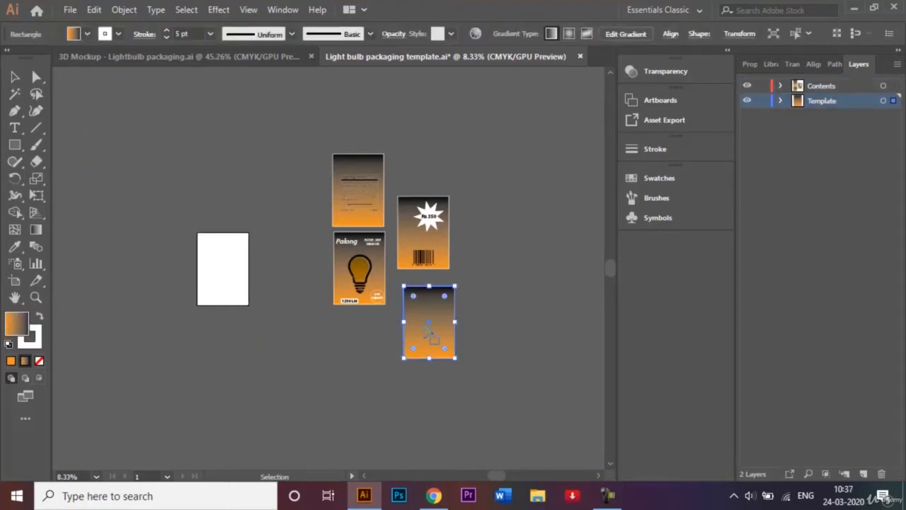
{"action": "left_click_drag", "start_coordinate": [427, 331], "coordinate": [498, 227]}
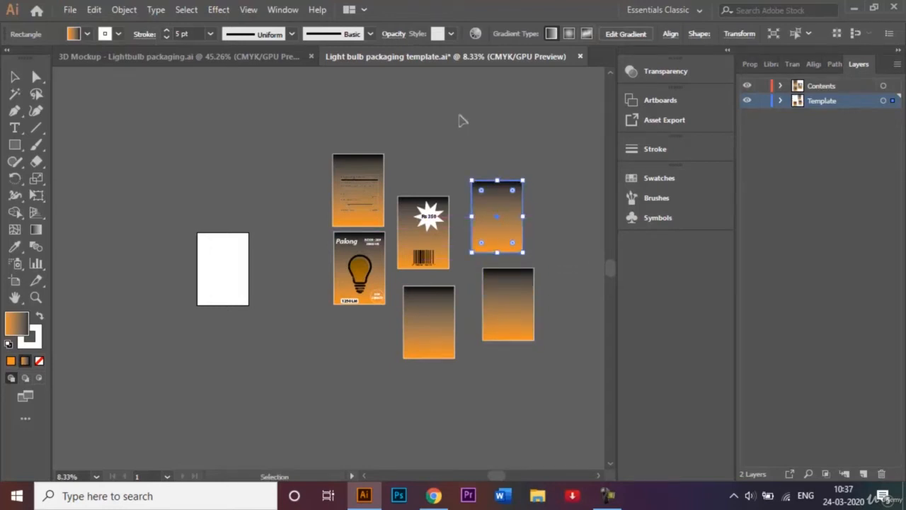
{"action": "left_click", "coordinate": [480, 153]}
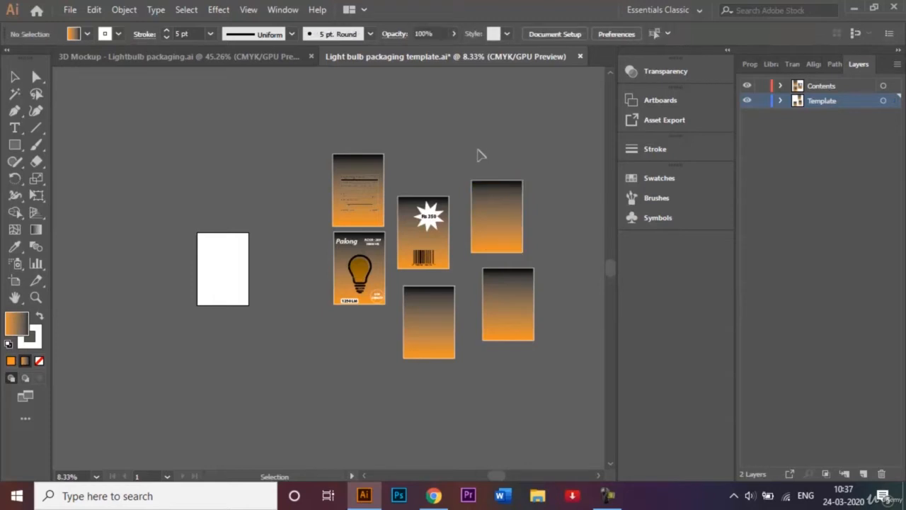
- Start a 3D Extrude & Bevel effect on the upper gradient rectangle copy with a custom rotation of -12°, -32° and 7°
{"action": "left_click", "coordinate": [495, 217]}
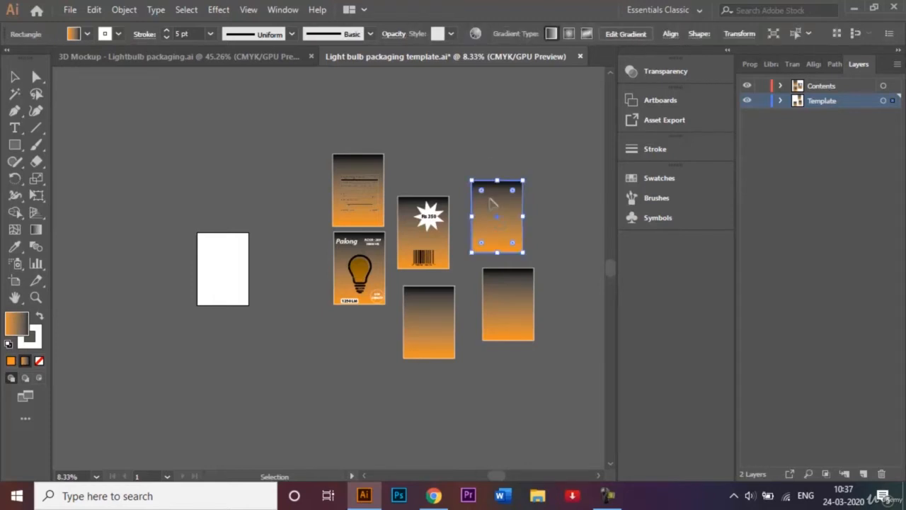
{"action": "left_click", "coordinate": [215, 10]}
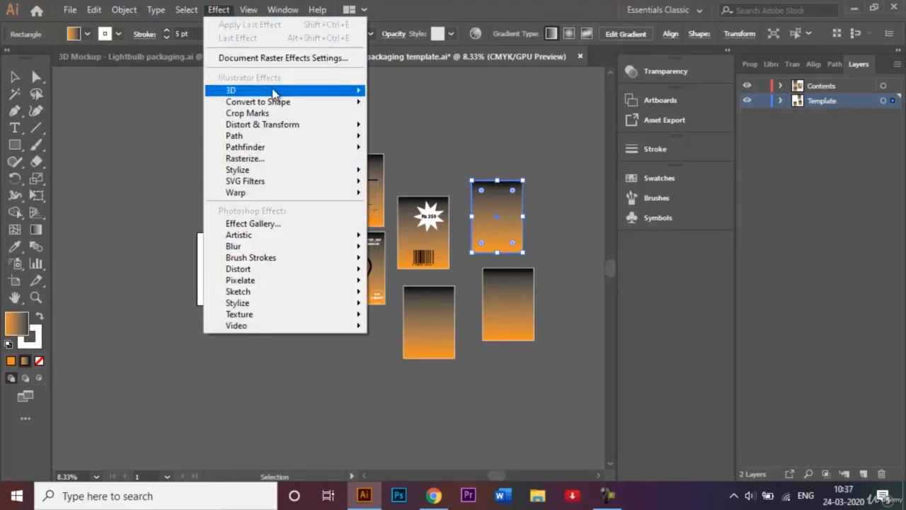
{"action": "mouse_move", "coordinate": [275, 94]}
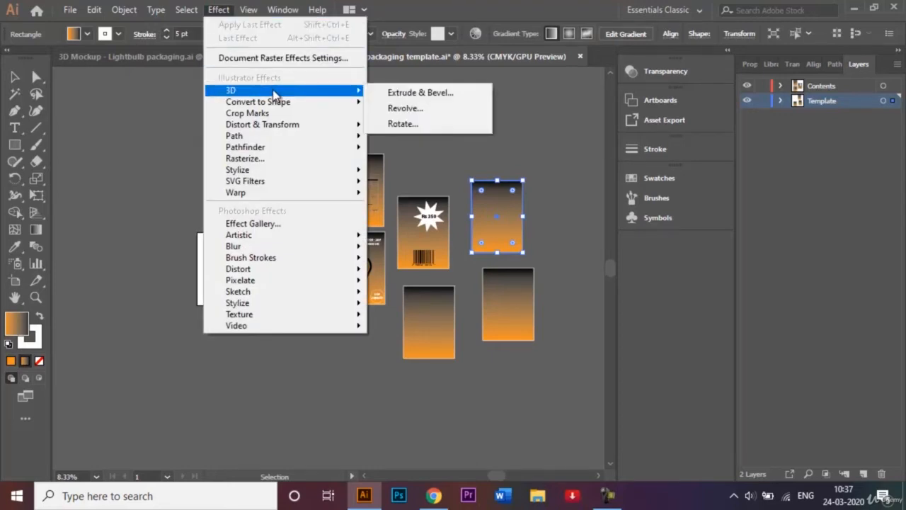
{"action": "left_click", "coordinate": [421, 93]}
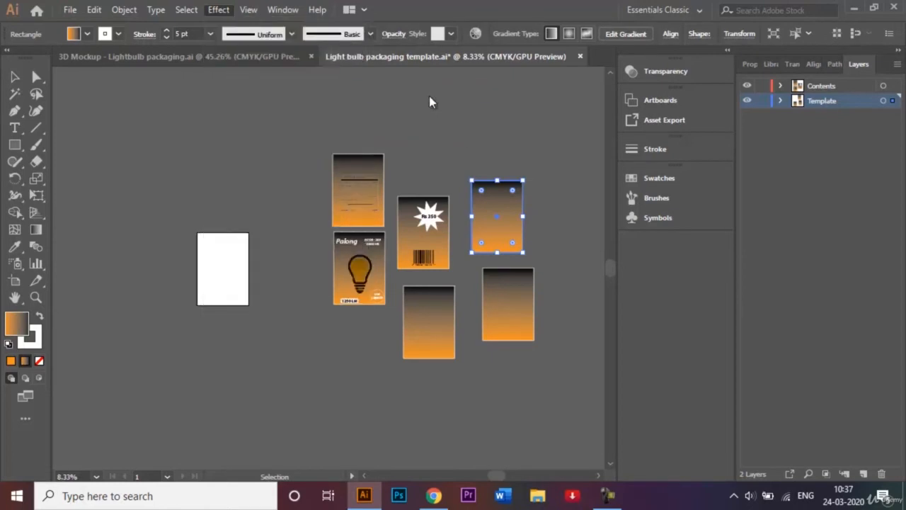
{"action": "left_click_drag", "start_coordinate": [639, 44], "coordinate": [727, 91]}
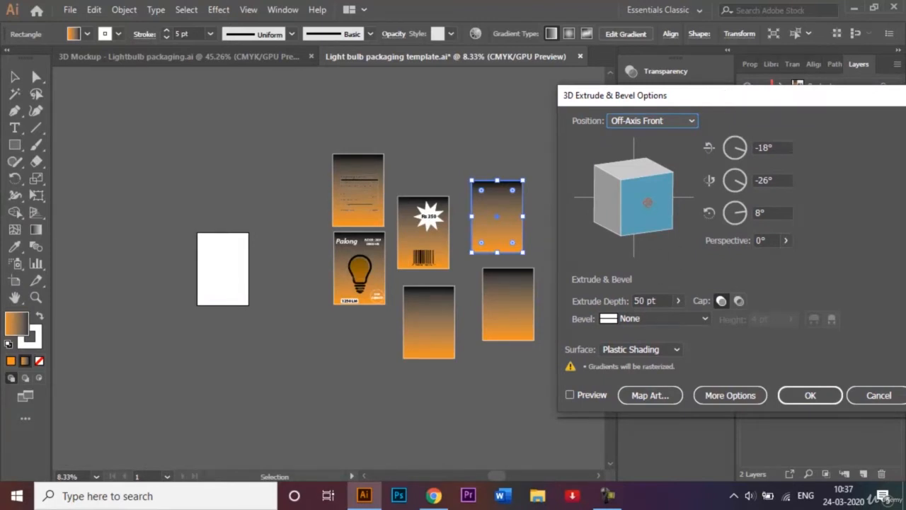
{"action": "left_click_drag", "start_coordinate": [648, 201], "coordinate": [661, 201]}
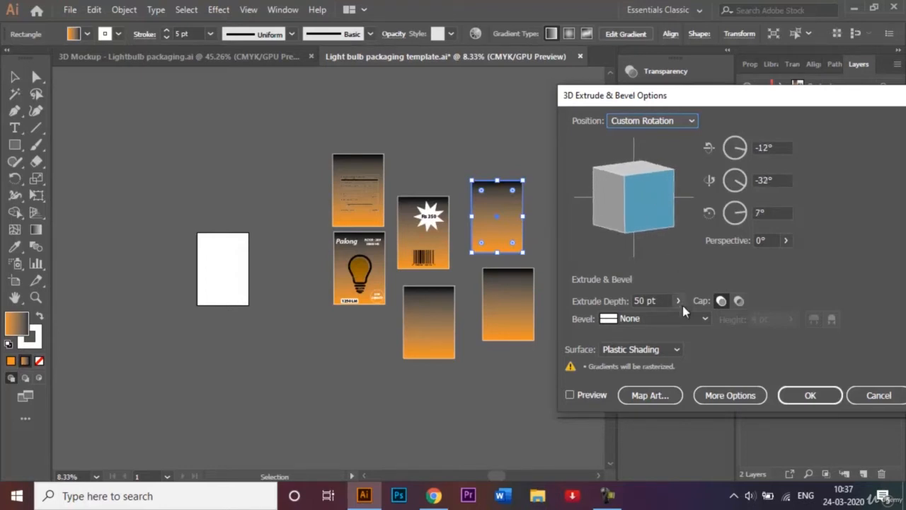
- Set the extrude depth to 550 pt, keep the bevel at None and the surface at Plastic Shading, and turn on the preview
{"action": "left_click", "coordinate": [637, 300]}
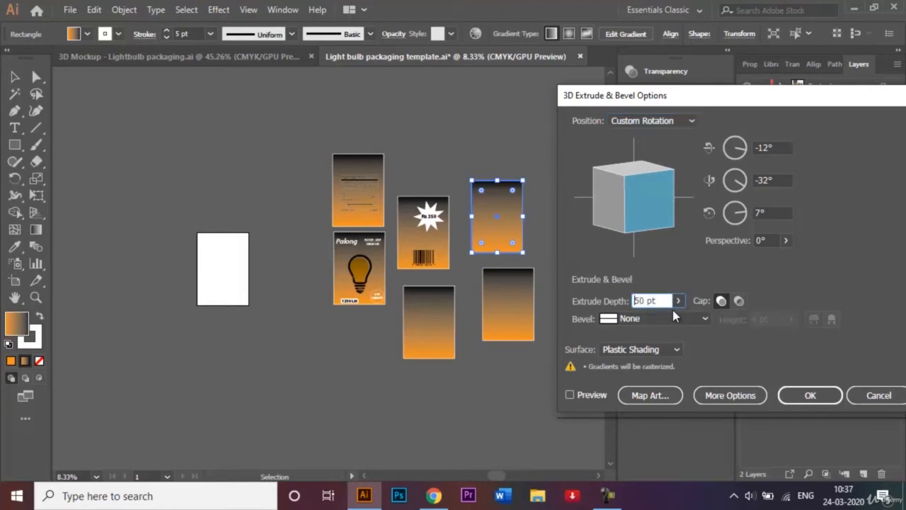
{"action": "type", "text": "5"}
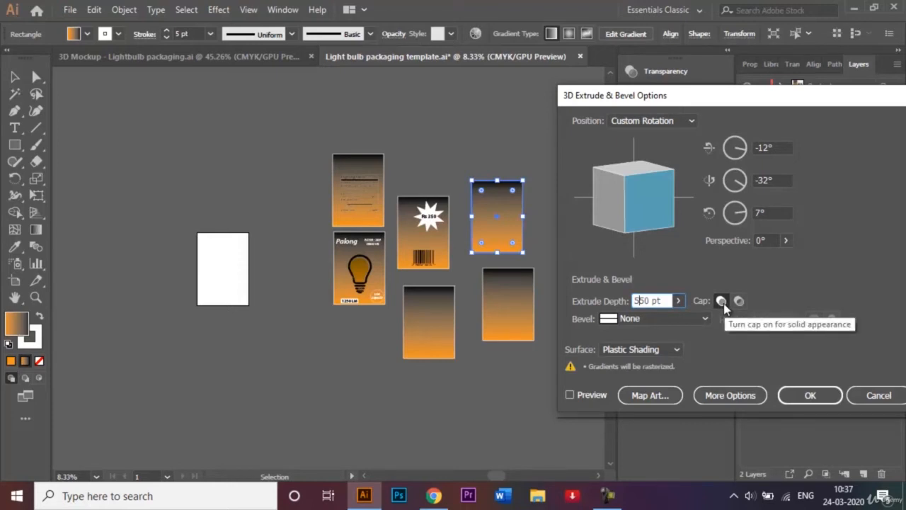
{"action": "key", "text": "Tab"}
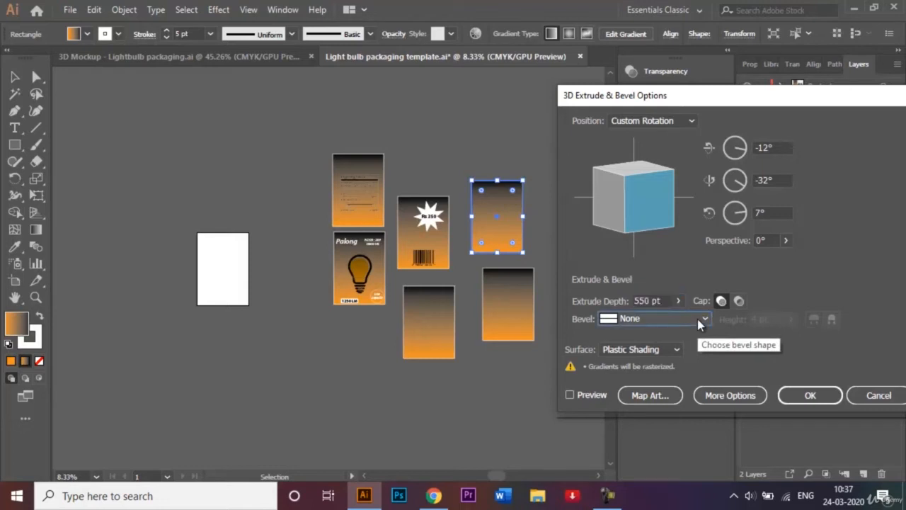
{"action": "left_click", "coordinate": [705, 319]}
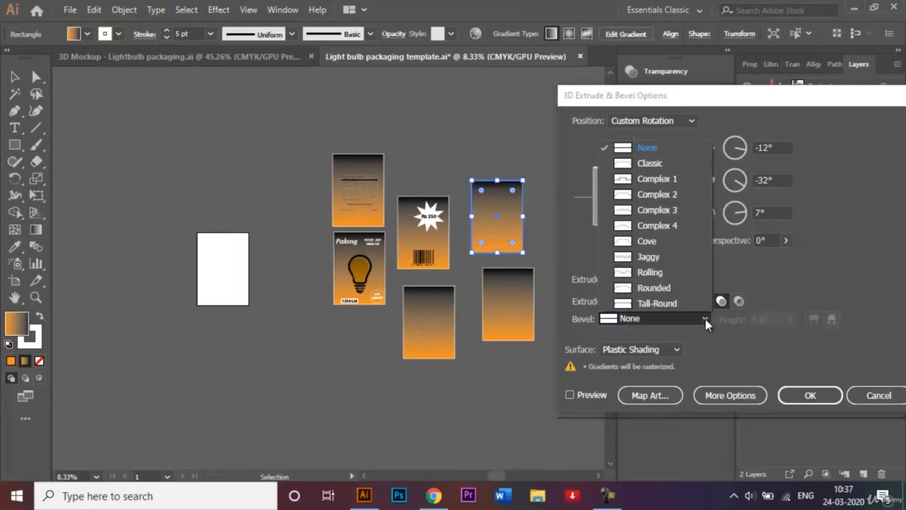
{"action": "left_click", "coordinate": [667, 148]}
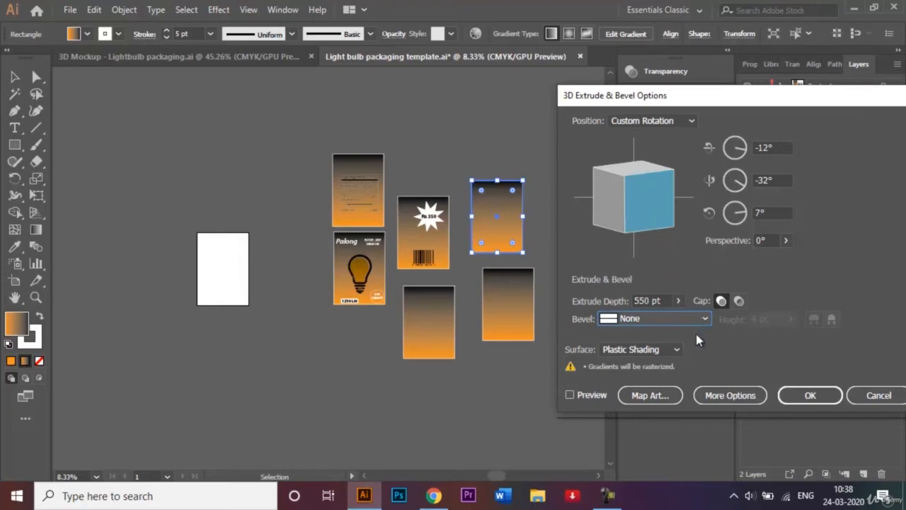
{"action": "left_click", "coordinate": [676, 349]}
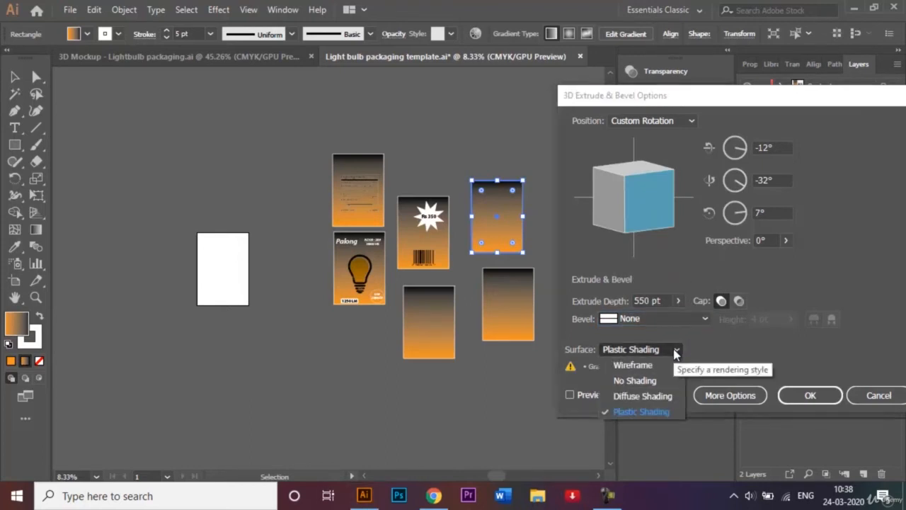
{"action": "left_click", "coordinate": [675, 351]}
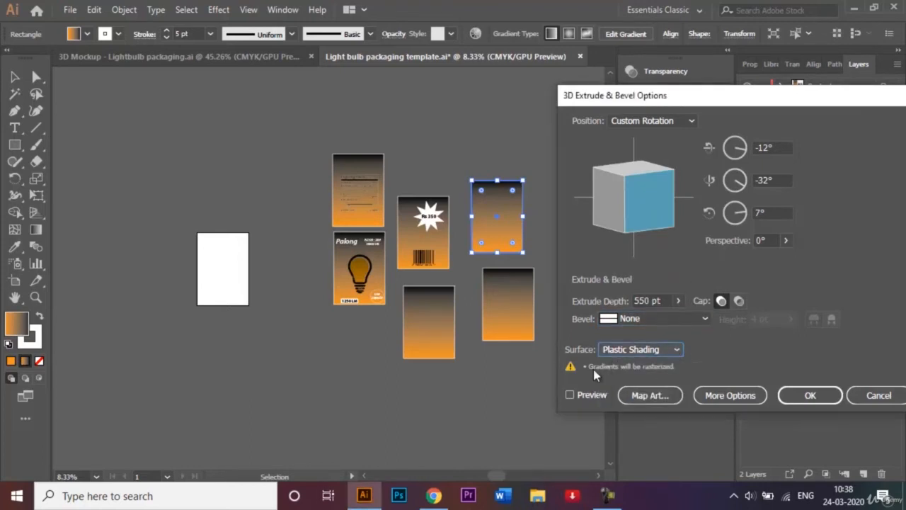
{"action": "left_click", "coordinate": [571, 395]}
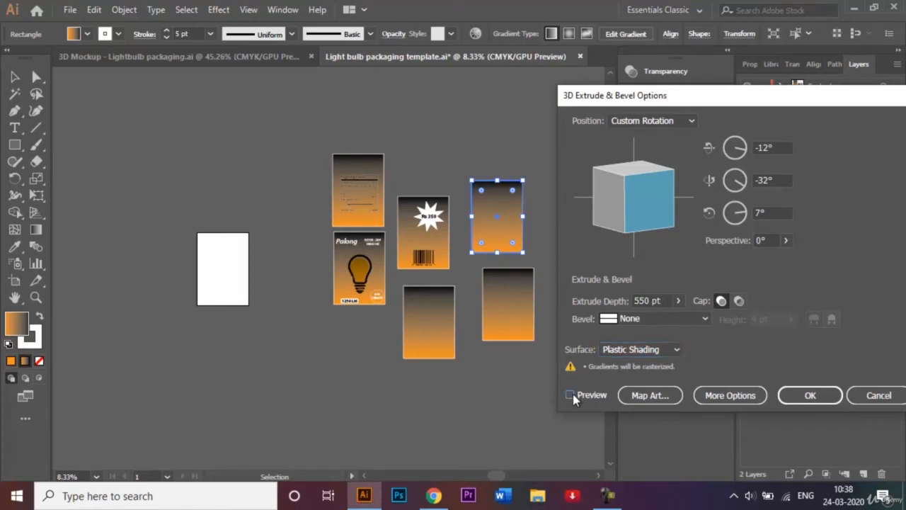
{"action": "left_click", "coordinate": [571, 395]}
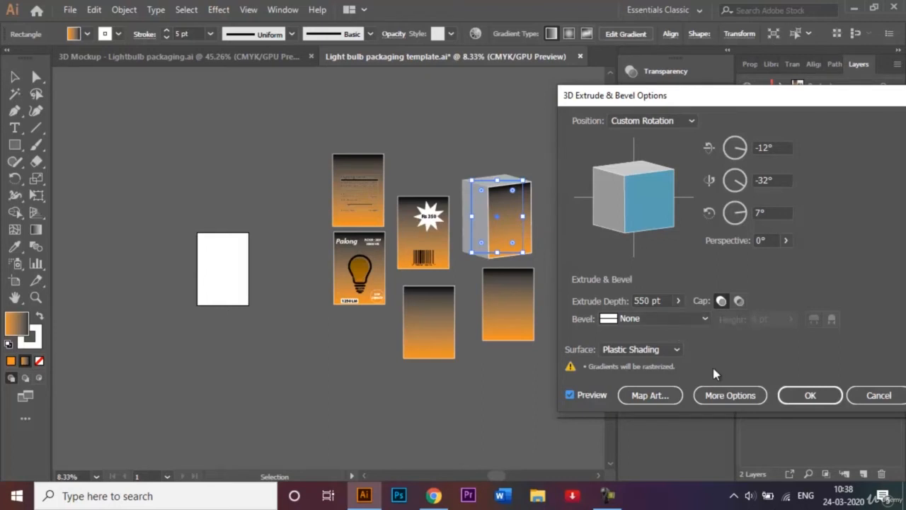
- Map the Front Symbol onto surface 1 of the extruded box and advance the art mapping to surface 2
{"action": "left_click", "coordinate": [658, 396]}
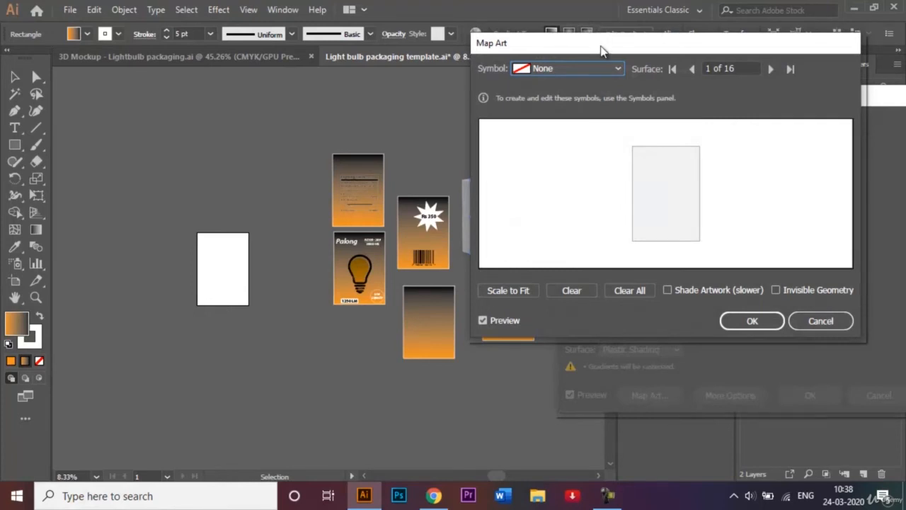
{"action": "left_click_drag", "start_coordinate": [602, 51], "coordinate": [684, 68]}
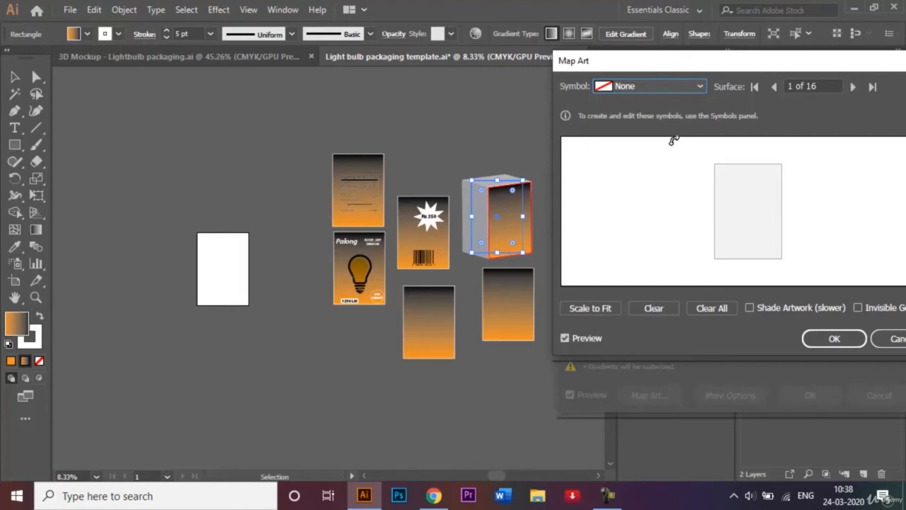
{"action": "left_click", "coordinate": [701, 86]}
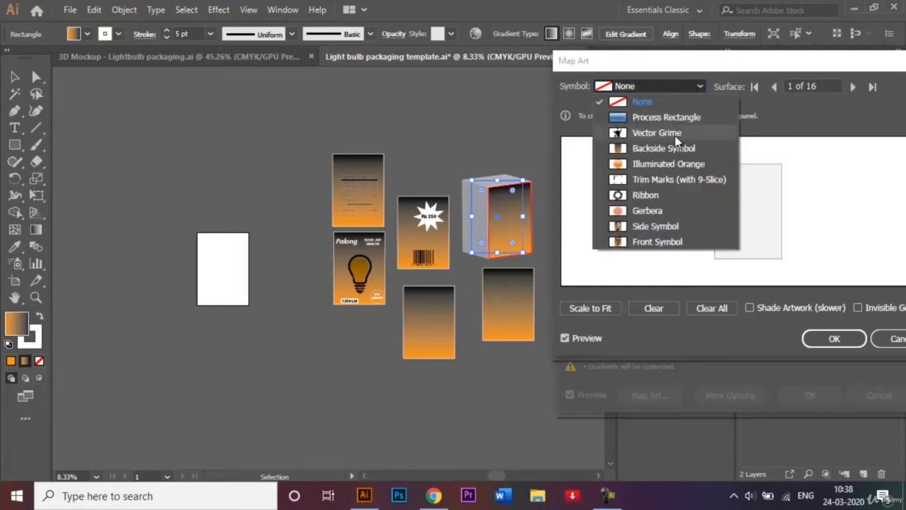
{"action": "left_click", "coordinate": [659, 242]}
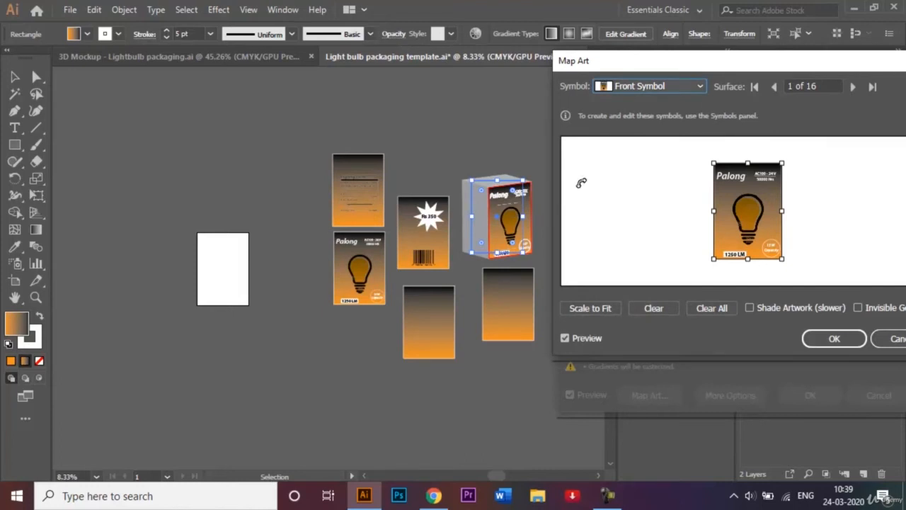
{"action": "left_click", "coordinate": [853, 87]}
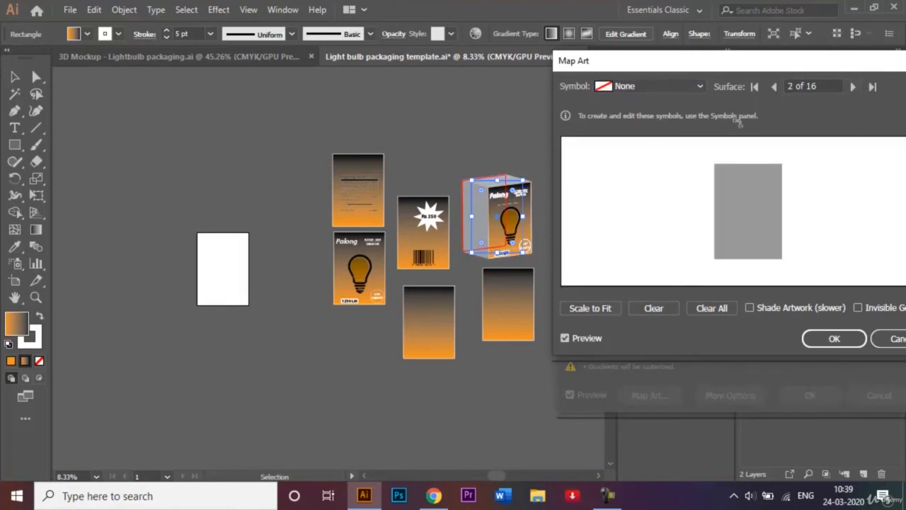
- Step through the box's mappable surfaces up to surface 12 to check which face each one outlines
{"action": "left_click", "coordinate": [849, 88]}
{"action": "left_click", "coordinate": [849, 88]}
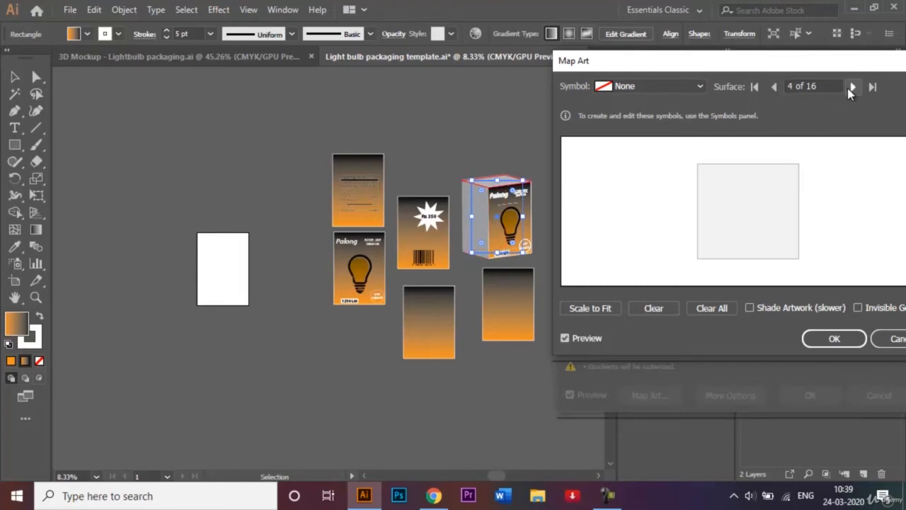
{"action": "left_click", "coordinate": [849, 88]}
{"action": "left_click", "coordinate": [849, 88]}
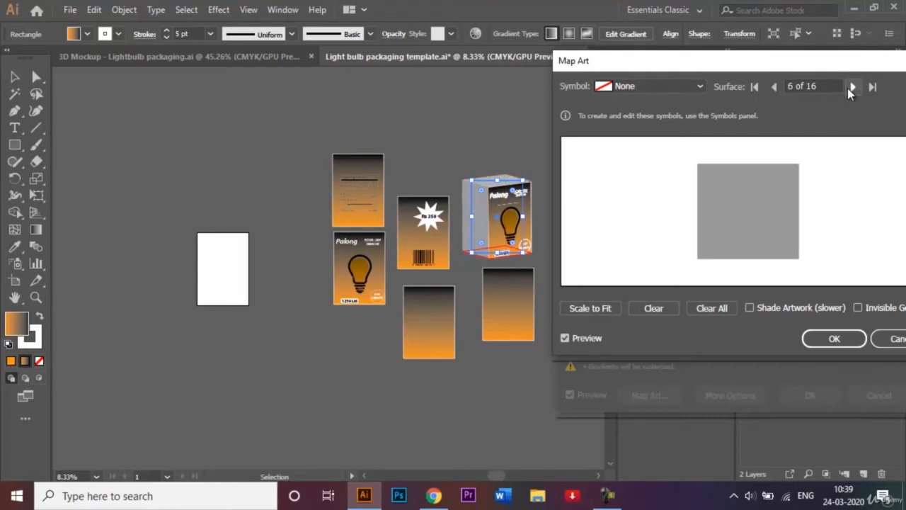
{"action": "left_click", "coordinate": [850, 88]}
{"action": "left_click", "coordinate": [849, 88]}
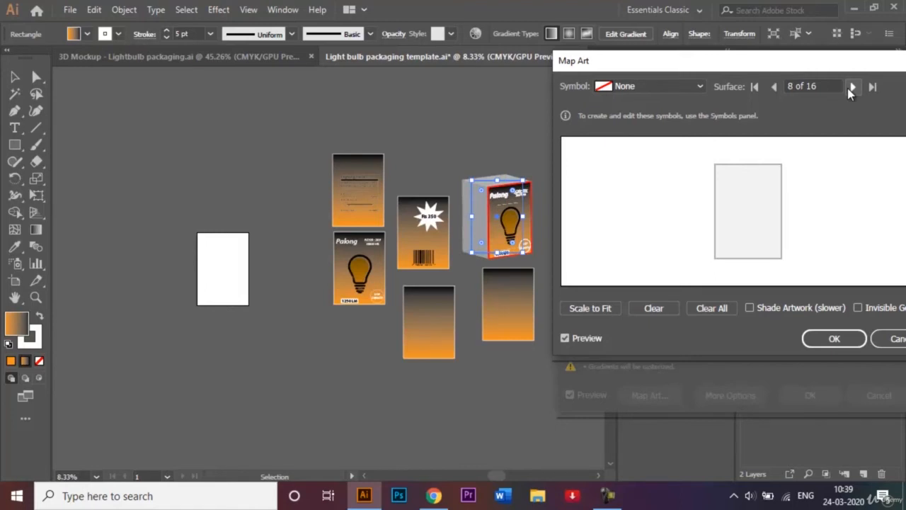
{"action": "left_click", "coordinate": [849, 88]}
{"action": "left_click", "coordinate": [849, 88]}
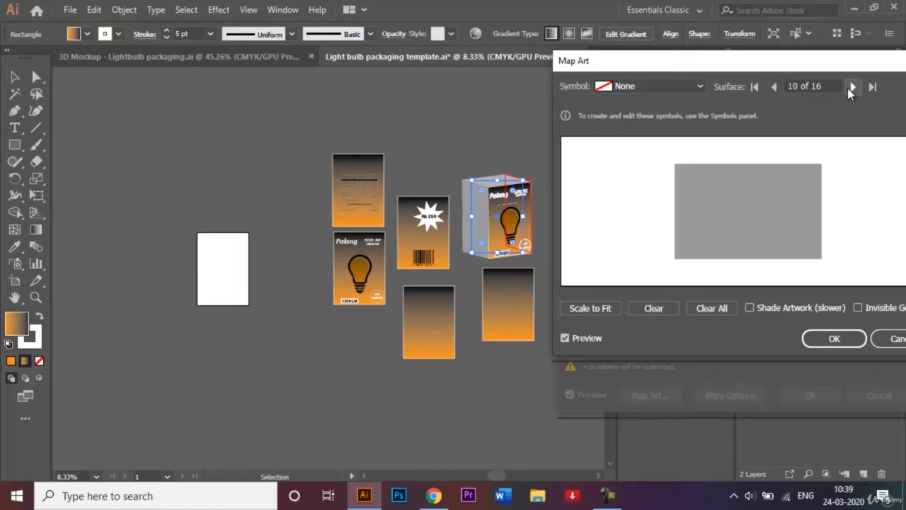
{"action": "left_click", "coordinate": [849, 87]}
{"action": "left_click", "coordinate": [849, 88]}
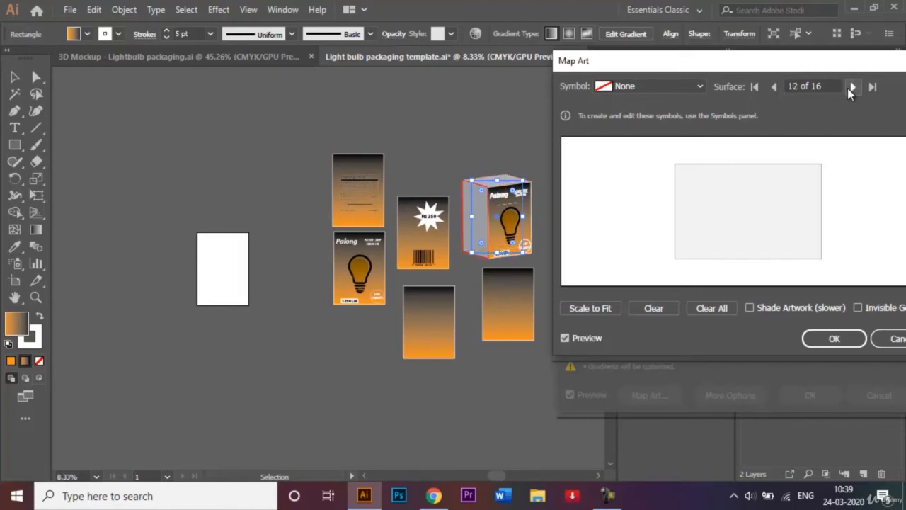
- Accept the art mapping and apply the extrude effect to the Front Symbol box, then deselect it
{"action": "left_click", "coordinate": [847, 341]}
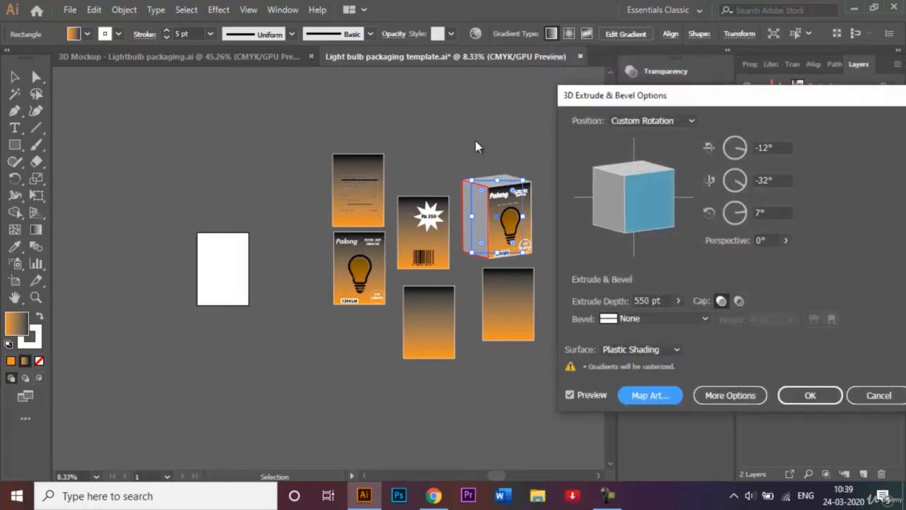
{"action": "left_click", "coordinate": [803, 397]}
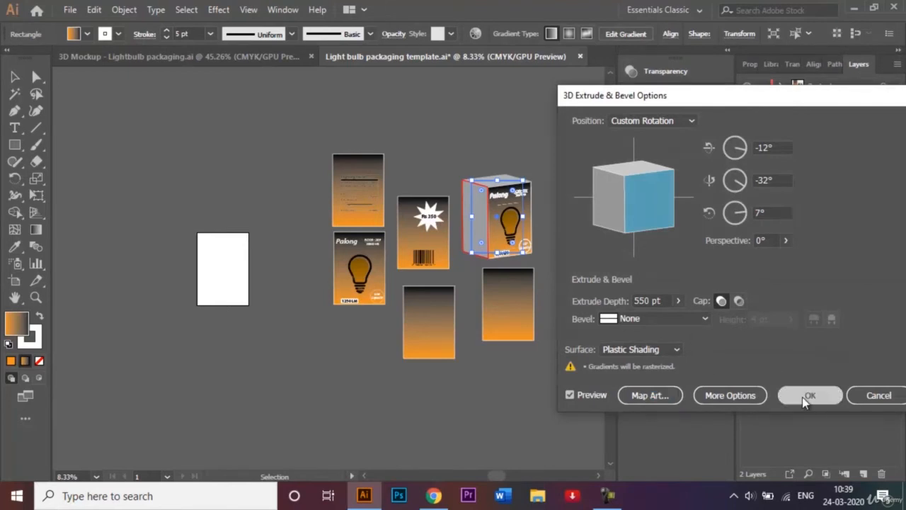
{"action": "left_click", "coordinate": [529, 160]}
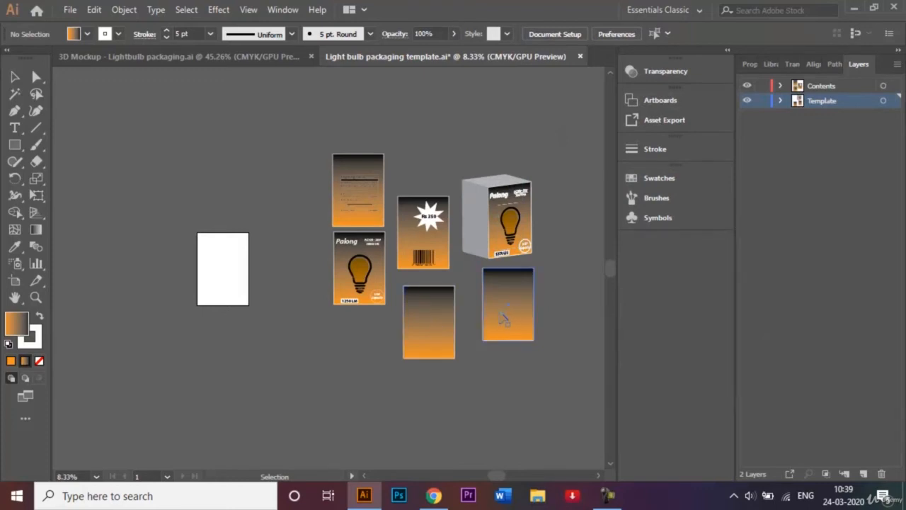
- Start a 3D Extrude & Bevel effect on the gradient rectangle below the front box with a custom rotation of -15°, -40° and 10°
{"action": "left_click", "coordinate": [505, 318]}
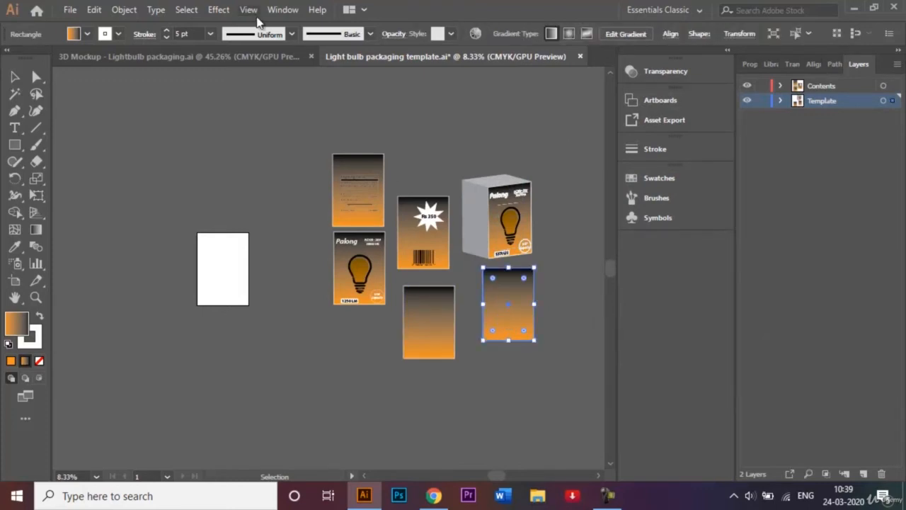
{"action": "left_click", "coordinate": [219, 10]}
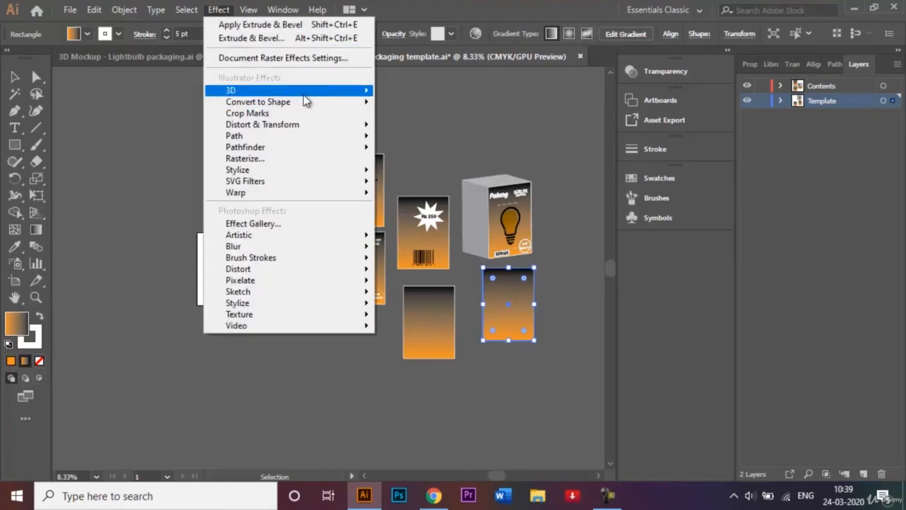
{"action": "mouse_move", "coordinate": [360, 92]}
{"action": "left_click", "coordinate": [406, 92]}
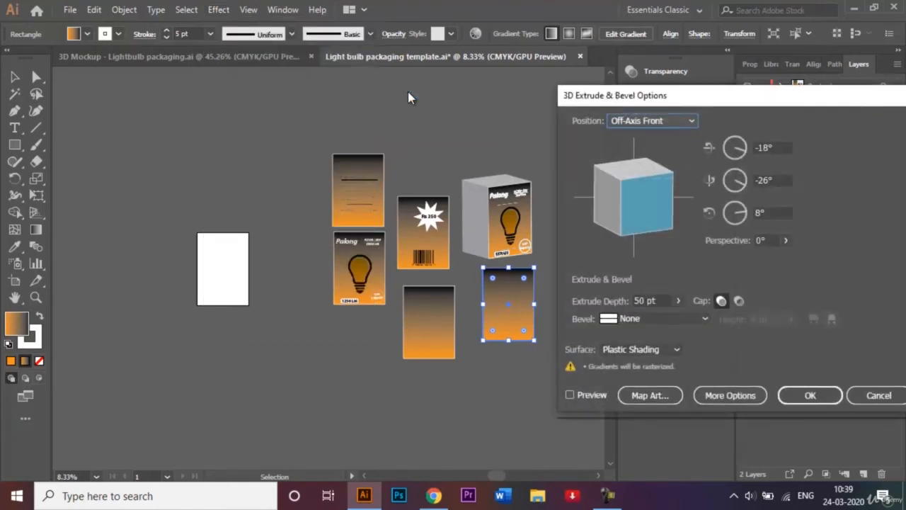
{"action": "left_click", "coordinate": [650, 207]}
{"action": "left_click_drag", "start_coordinate": [650, 207], "coordinate": [659, 203]}
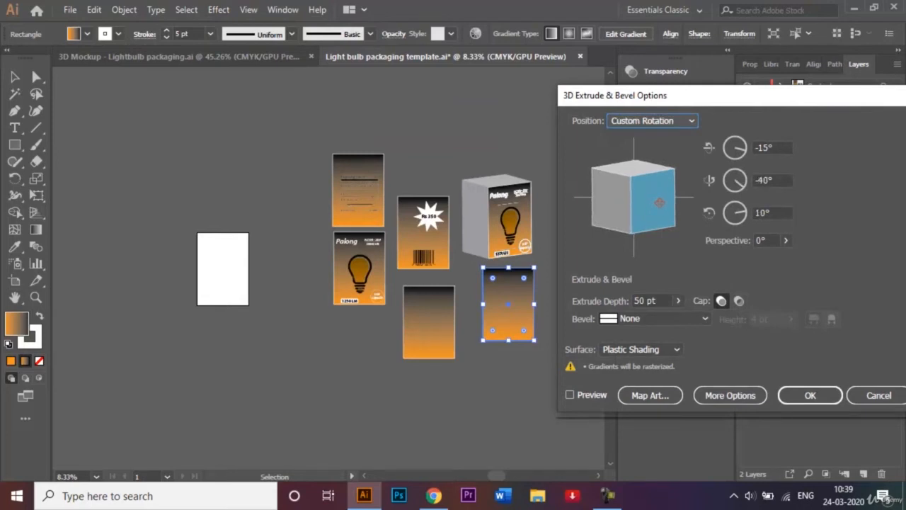
- Set the extrude depth of this second box to 550 pt and turn on the preview
{"action": "left_click", "coordinate": [639, 297]}
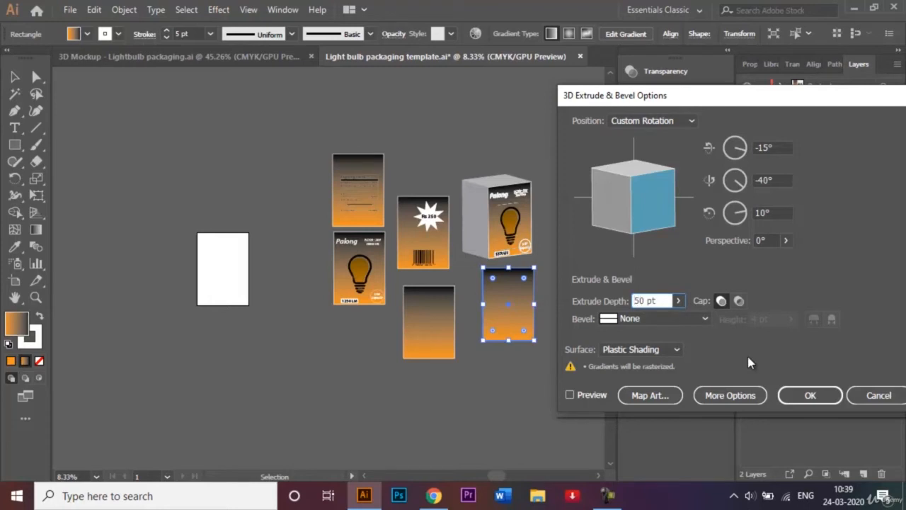
{"action": "type", "text": "5"}
{"action": "left_click", "coordinate": [569, 395]}
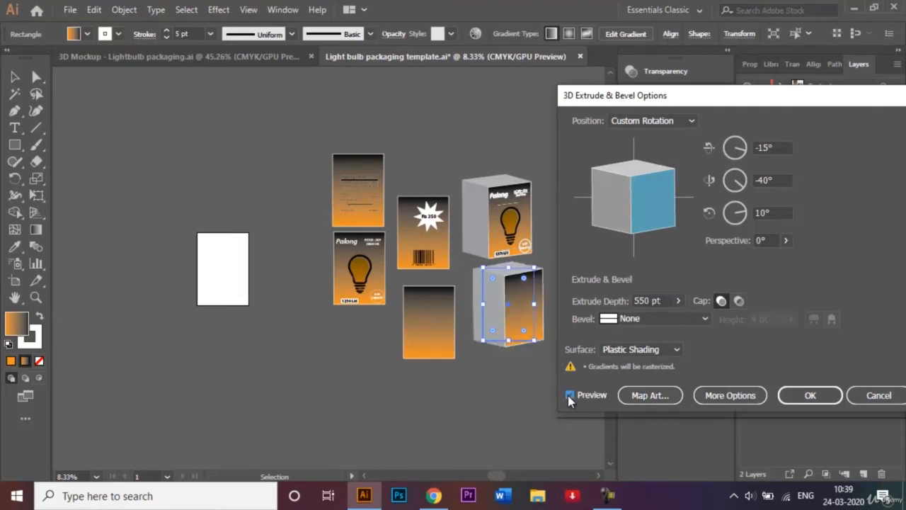
- Map the Backside Symbol onto surface 1 of the second box, apply the effect and deselect the box
{"action": "left_click", "coordinate": [643, 394]}
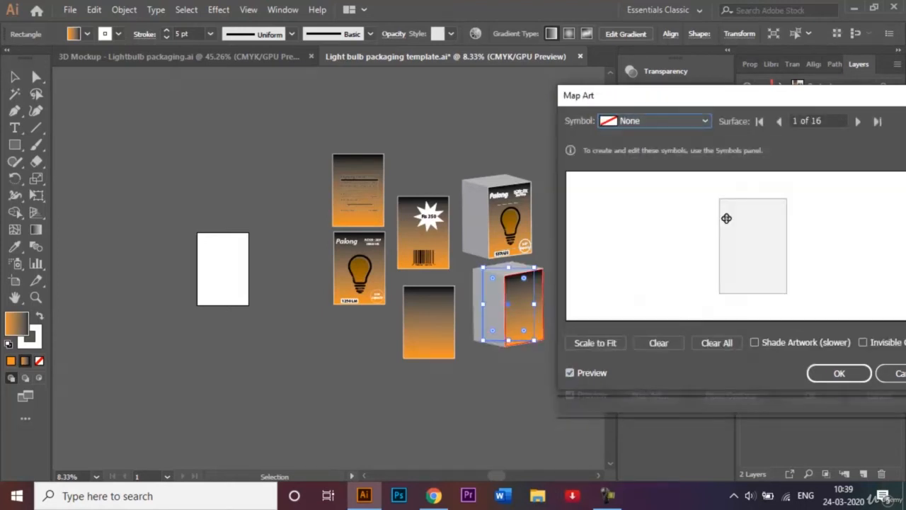
{"action": "left_click", "coordinate": [698, 122]}
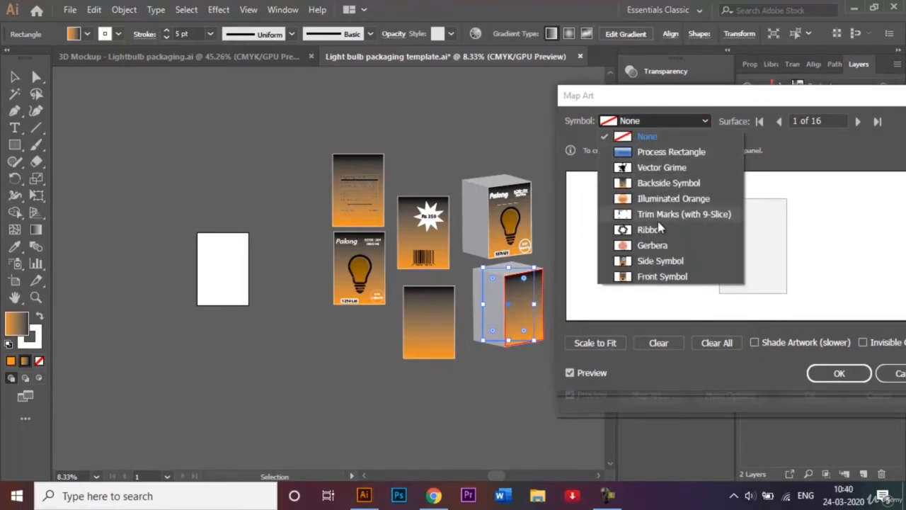
{"action": "left_click", "coordinate": [669, 184]}
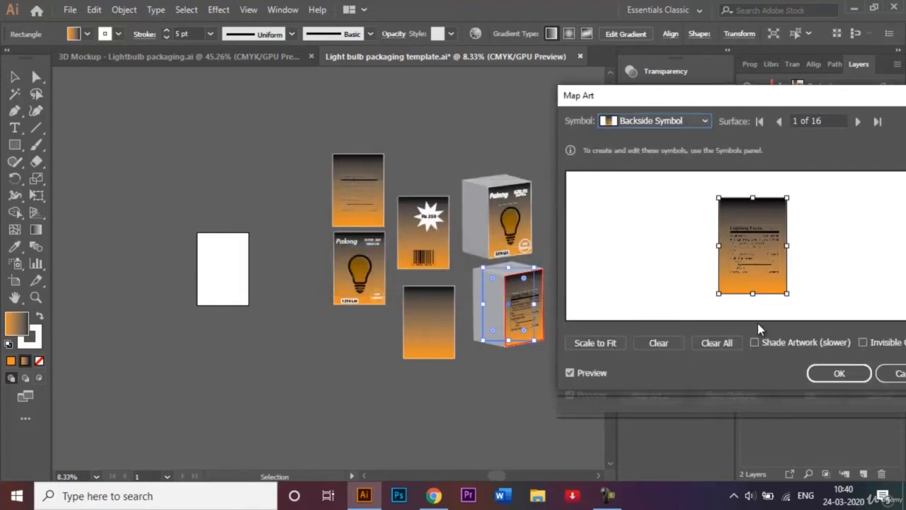
{"action": "left_click", "coordinate": [844, 374]}
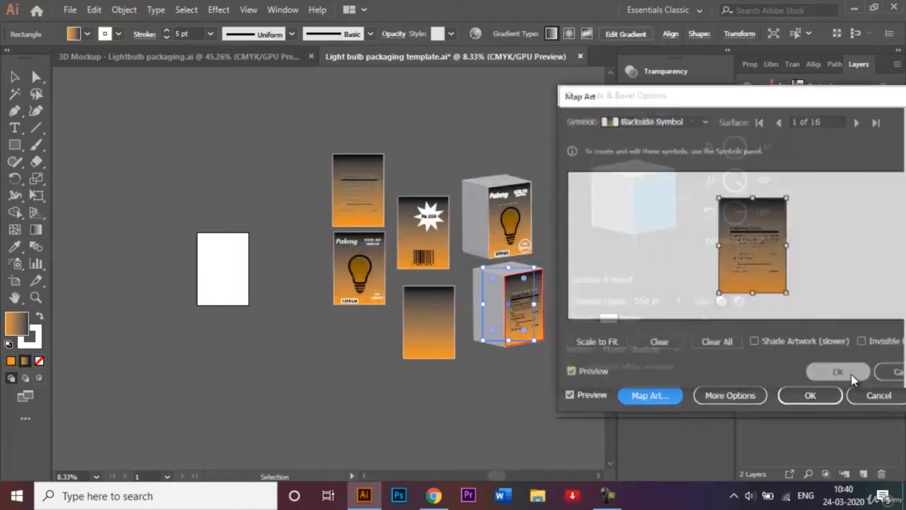
{"action": "left_click", "coordinate": [811, 395]}
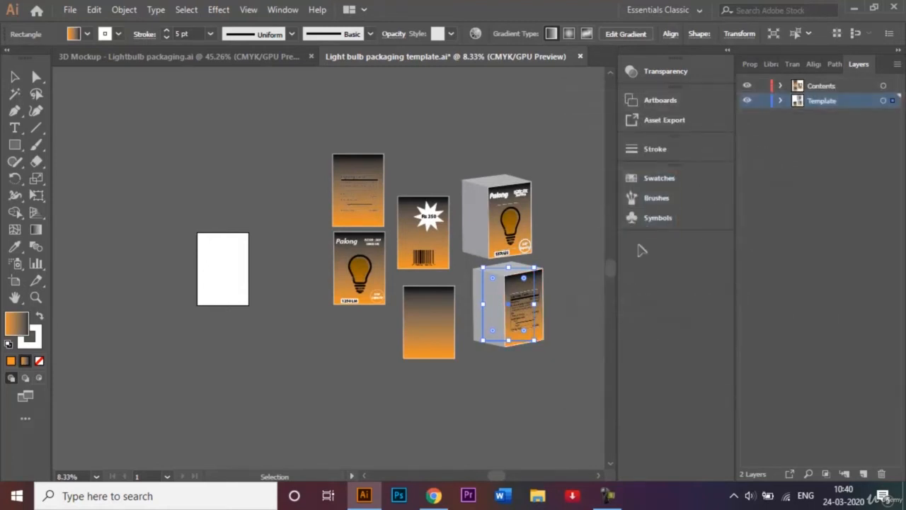
{"action": "left_click", "coordinate": [577, 165]}
- Start a 3D Extrude & Bevel effect on the remaining plain gradient rectangle with an extrude depth of 550 pt
{"action": "left_click", "coordinate": [418, 312]}
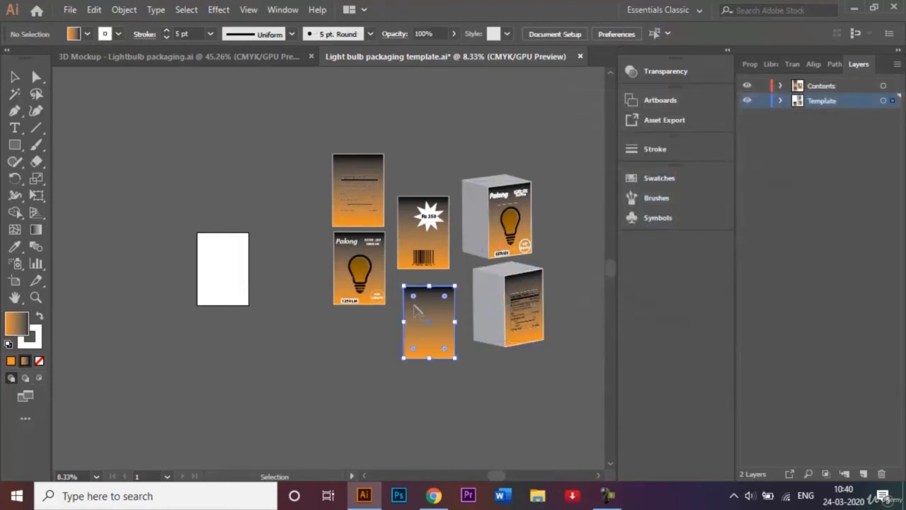
{"action": "left_click", "coordinate": [217, 9]}
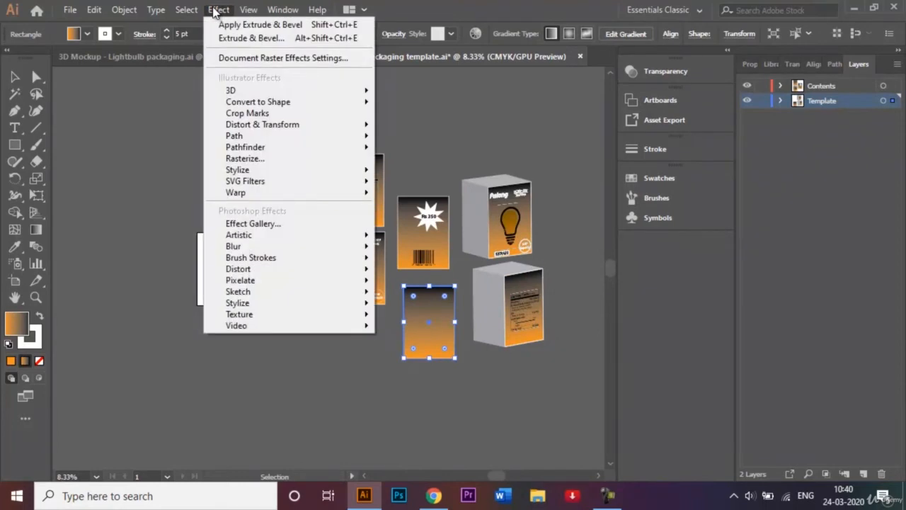
{"action": "mouse_move", "coordinate": [340, 90]}
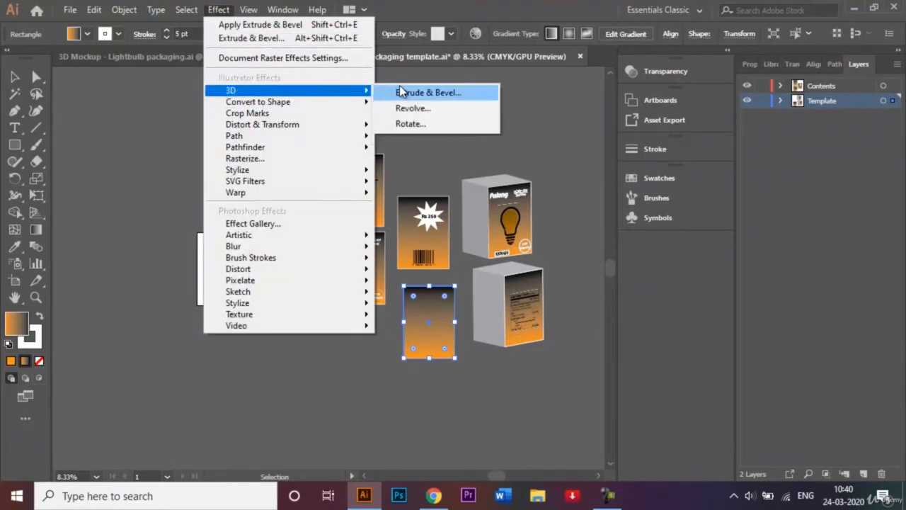
{"action": "left_click", "coordinate": [400, 90]}
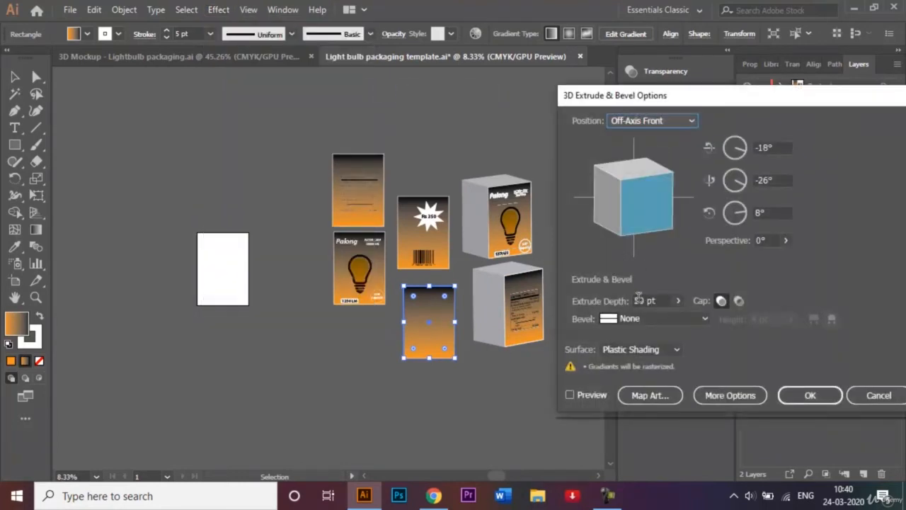
{"action": "left_click", "coordinate": [639, 299]}
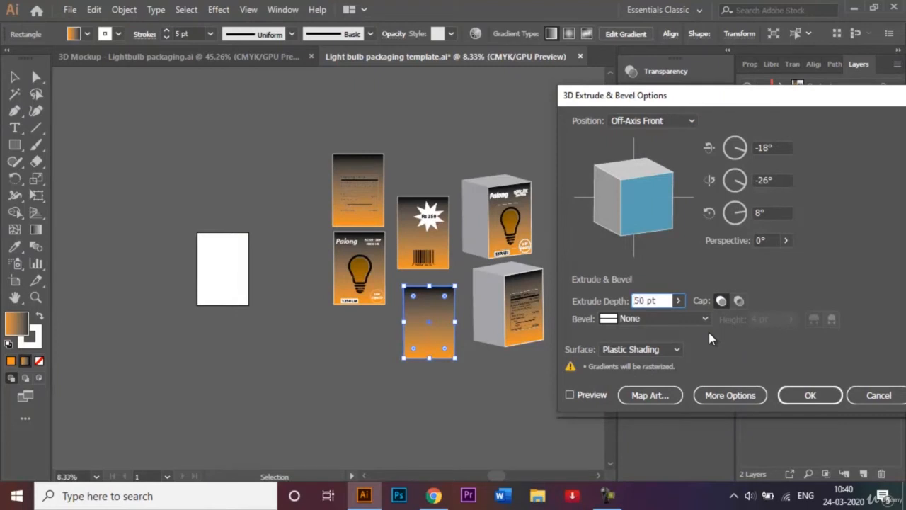
{"action": "type", "text": "5"}
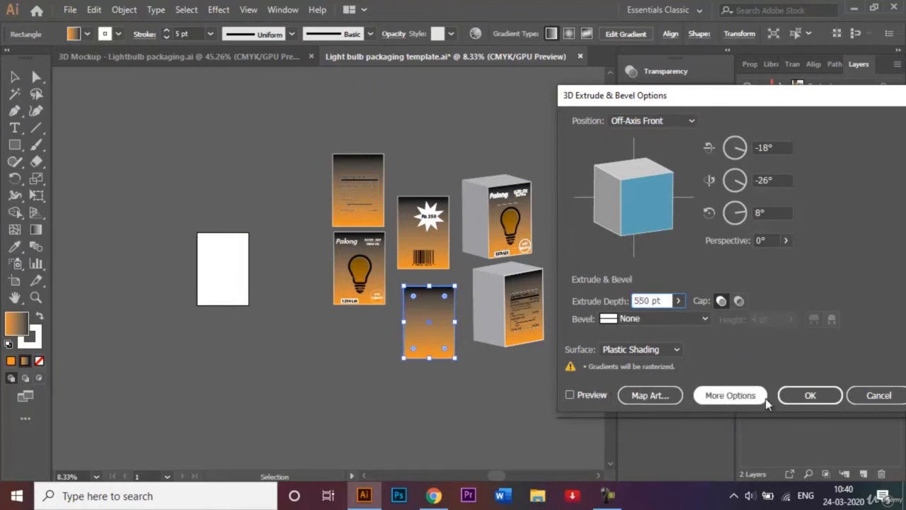
{"action": "left_click", "coordinate": [666, 396]}
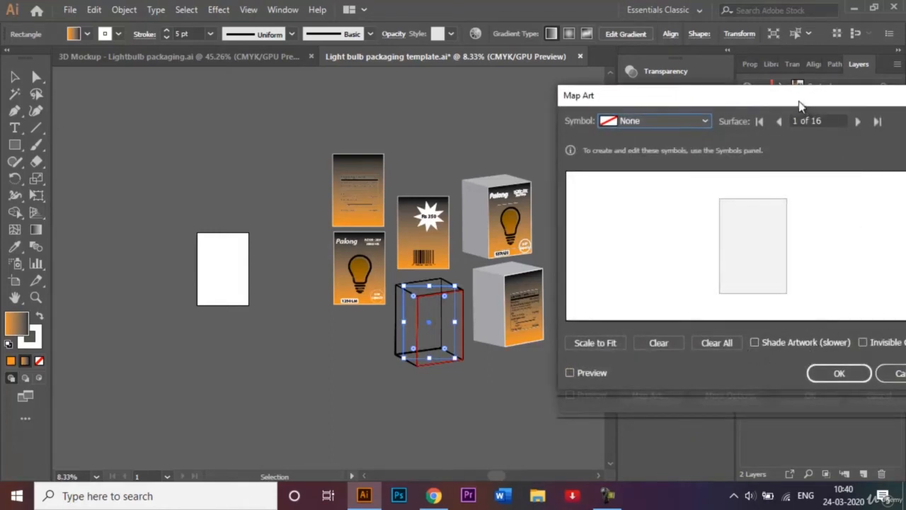
{"action": "left_click_drag", "start_coordinate": [798, 99], "coordinate": [732, 112]}
{"action": "left_click", "coordinate": [843, 387]}
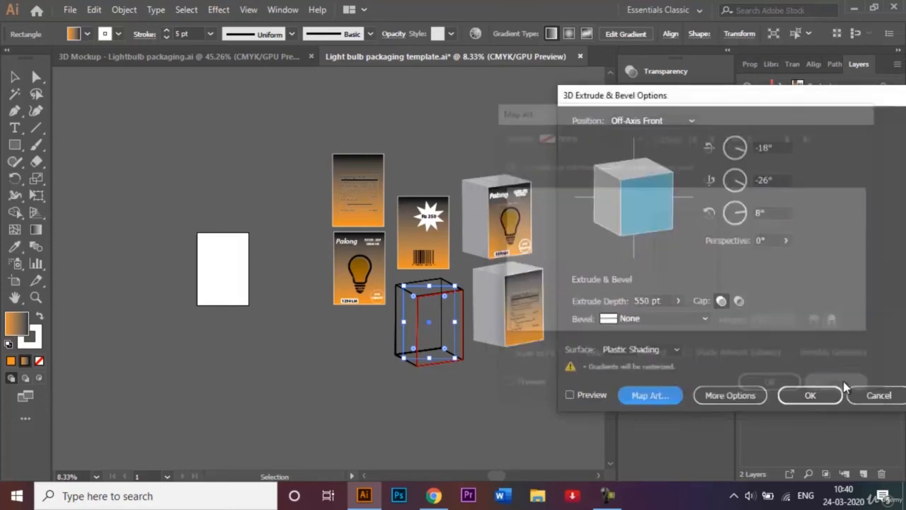
- Turn on the preview, map the Side Symbol onto surface 1 of the third box and apply the effect
{"action": "left_click", "coordinate": [571, 394]}
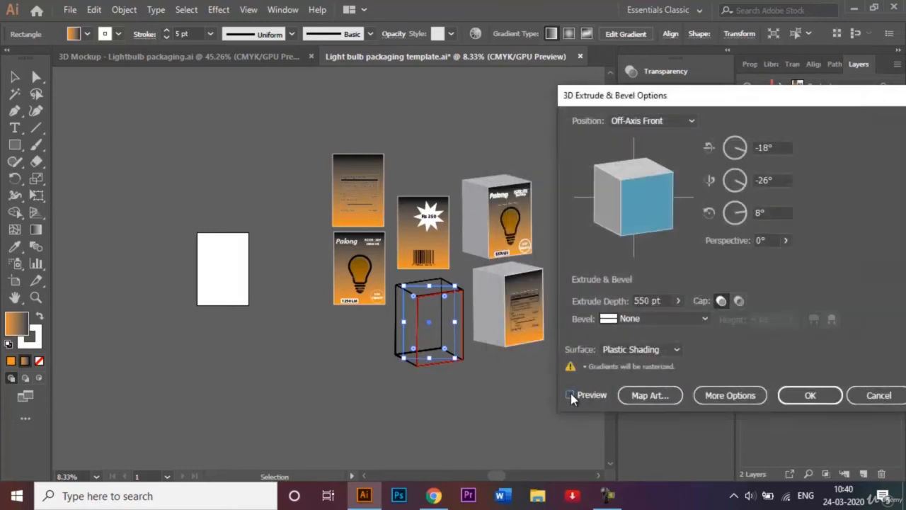
{"action": "left_click", "coordinate": [663, 395]}
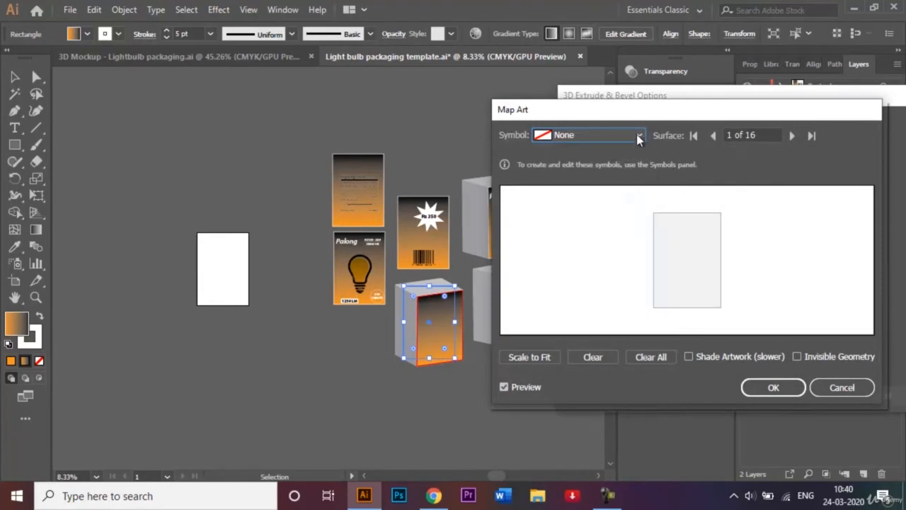
{"action": "left_click", "coordinate": [637, 135]}
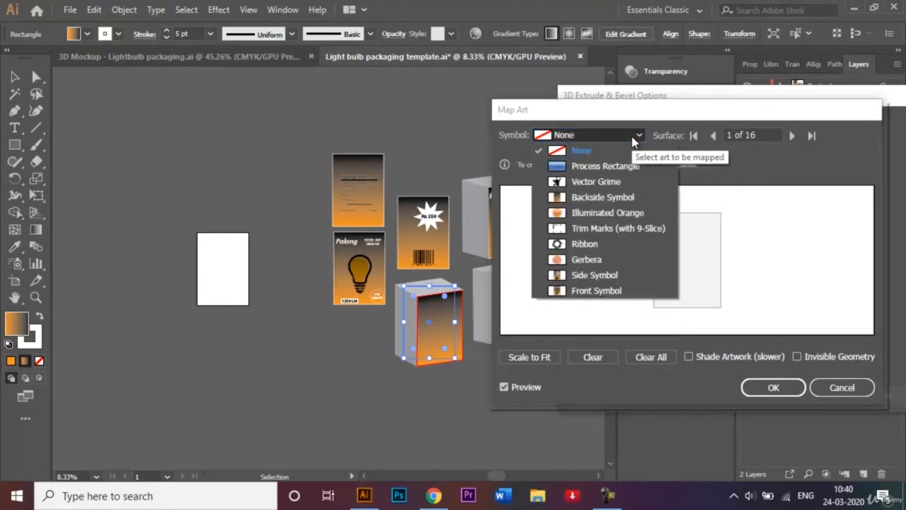
{"action": "left_click", "coordinate": [610, 283]}
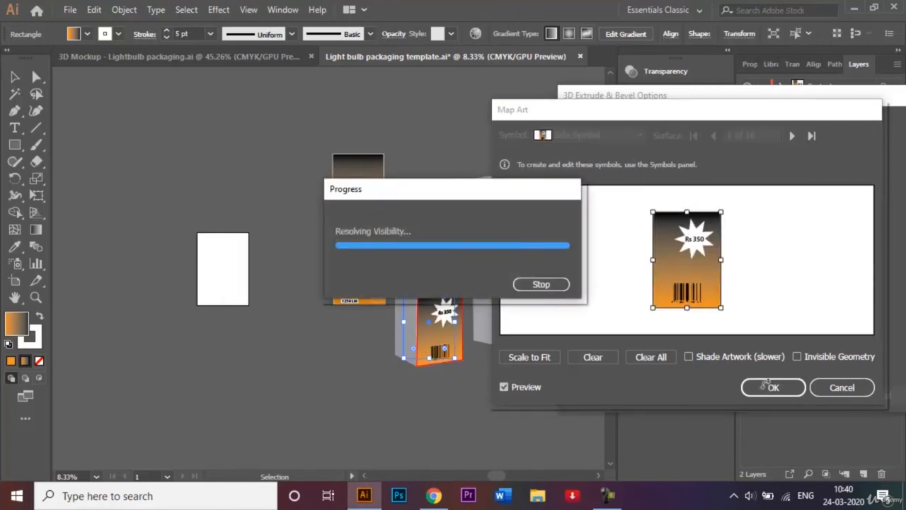
{"action": "left_click", "coordinate": [771, 388]}
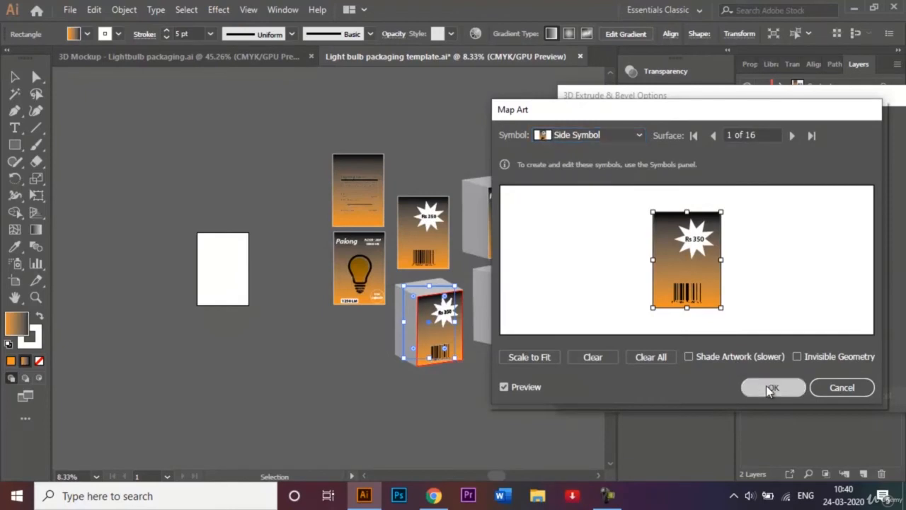
{"action": "left_click", "coordinate": [789, 398]}
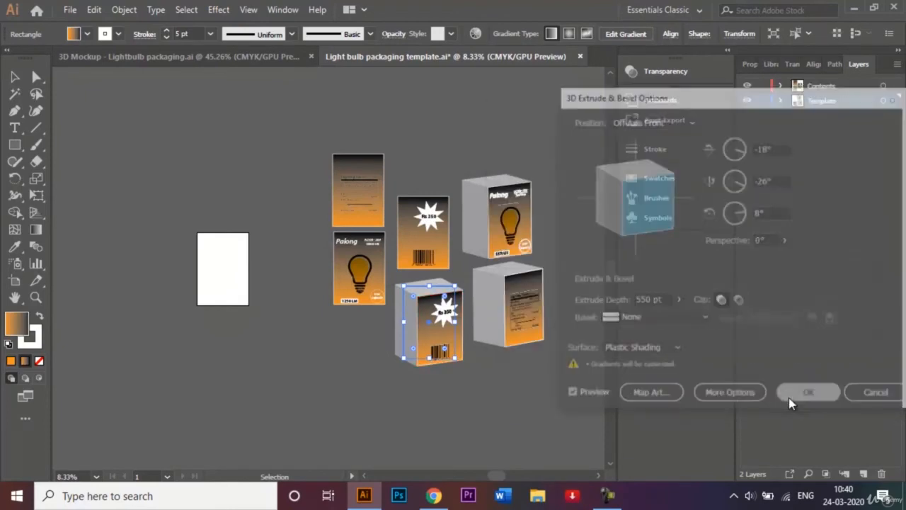
- Delete the three flat artwork panels, keeping only the extruded boxes beside the artboard
{"action": "left_click", "coordinate": [502, 95]}
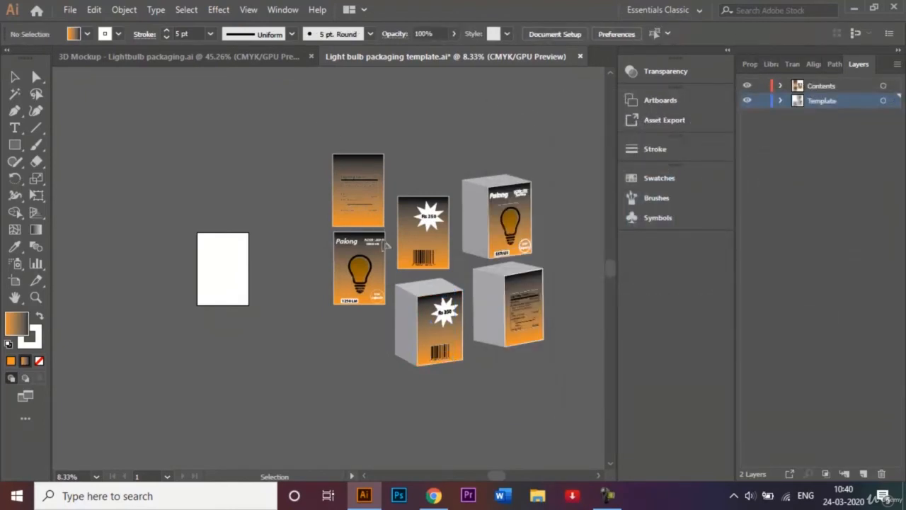
{"action": "left_click", "coordinate": [418, 267]}
{"action": "key", "text": "Delete"}
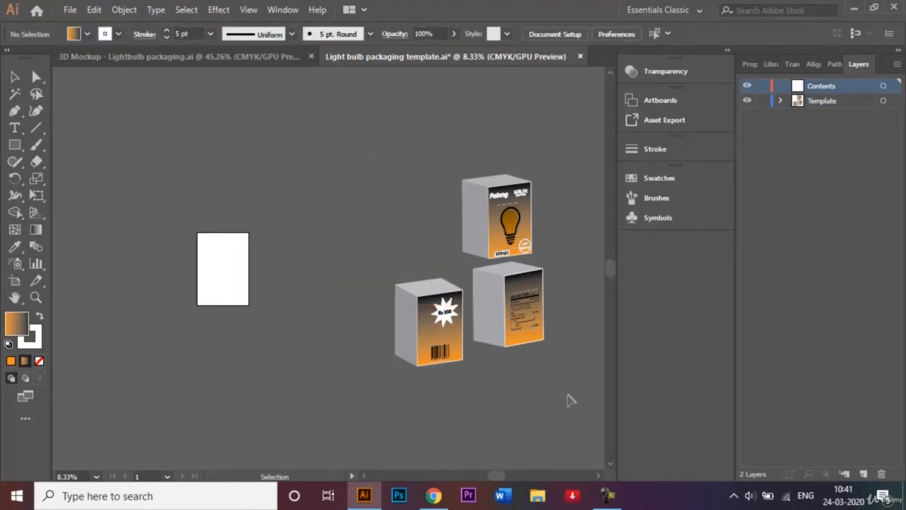
- Expand the appearance of all three extruded boxes, ungroup the result twice and deselect everything
{"action": "key", "text": "ctrl+a"}
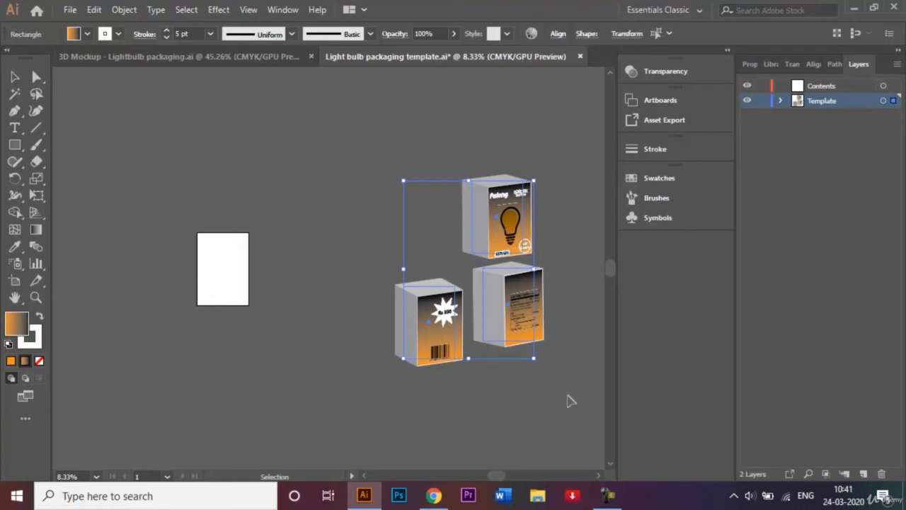
{"action": "left_click", "coordinate": [124, 11]}
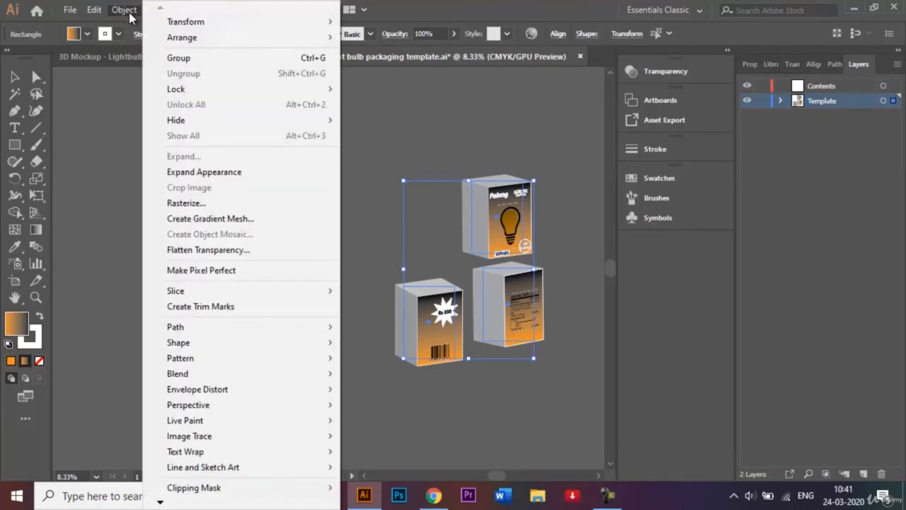
{"action": "left_click", "coordinate": [221, 173]}
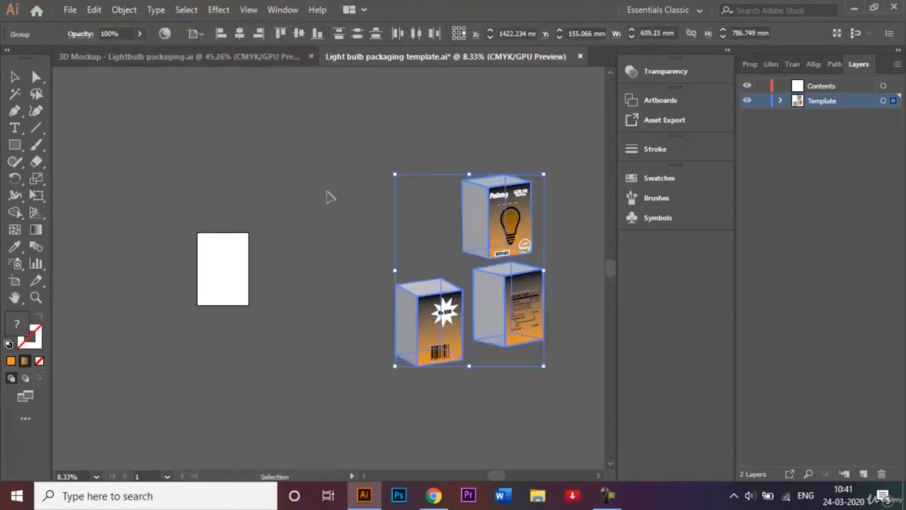
{"action": "right_click", "coordinate": [433, 284]}
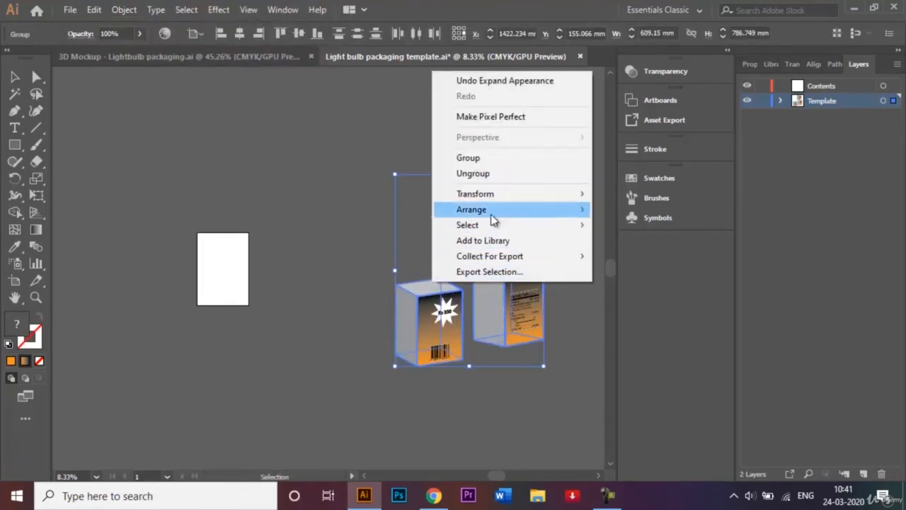
{"action": "left_click", "coordinate": [519, 175]}
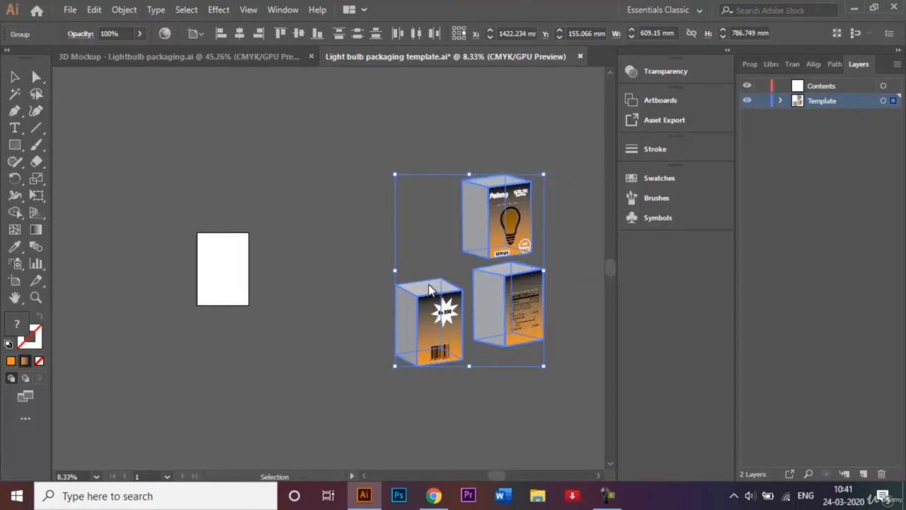
{"action": "right_click", "coordinate": [429, 284]}
{"action": "left_click", "coordinate": [455, 176]}
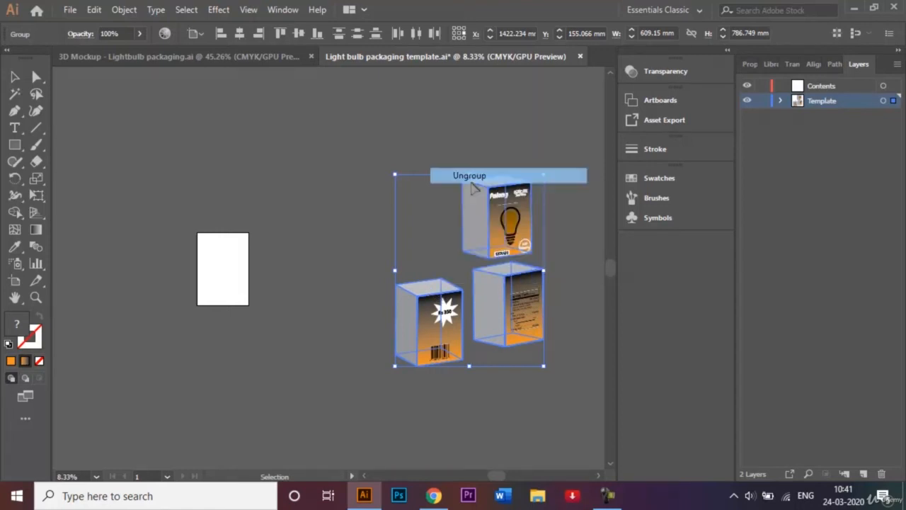
{"action": "left_click", "coordinate": [386, 180]}
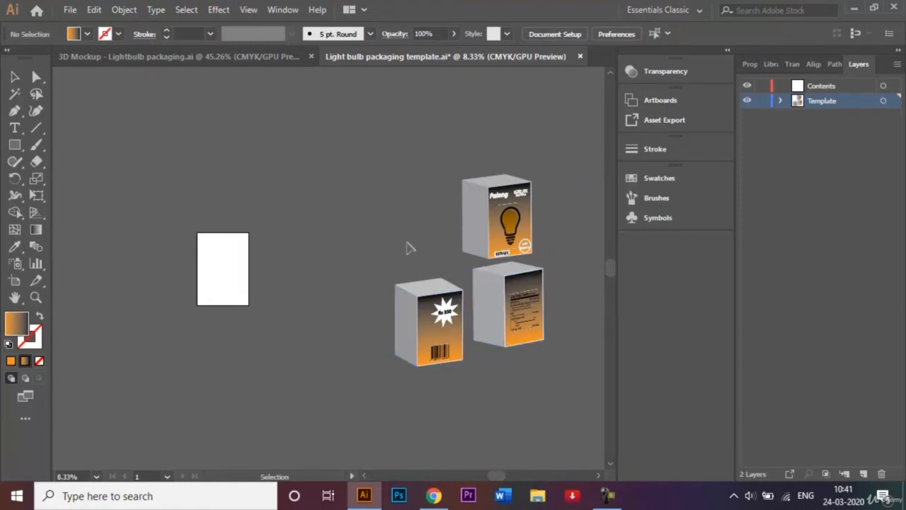
- Fill the grey side faces of all three boxes with the orange-to-black linear gradient at 90°
{"action": "left_click", "coordinate": [407, 312]}
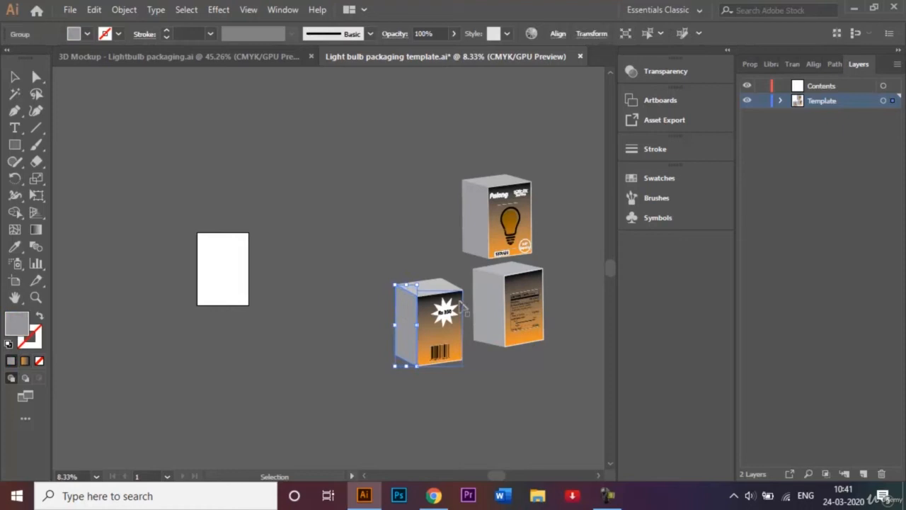
{"action": "left_click", "coordinate": [494, 315], "text": "shift"}
{"action": "left_click", "coordinate": [489, 239], "text": "shift"}
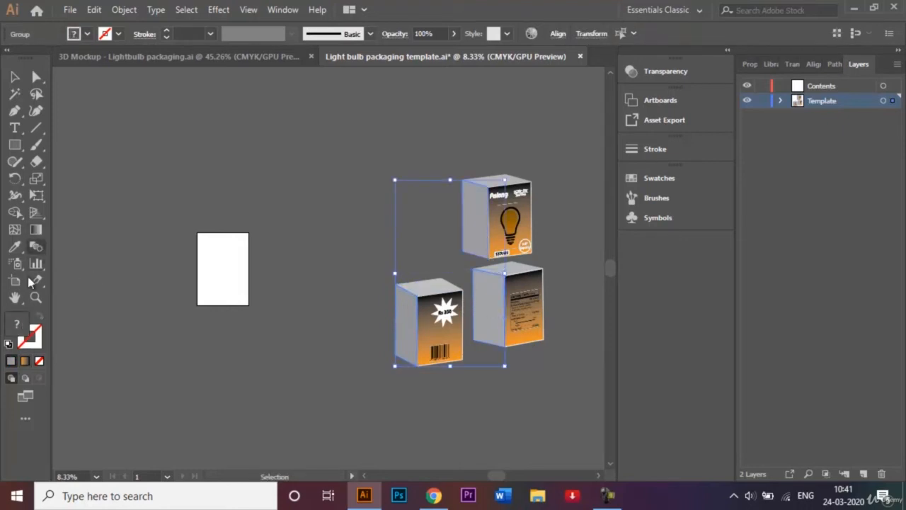
{"action": "left_click", "coordinate": [26, 363]}
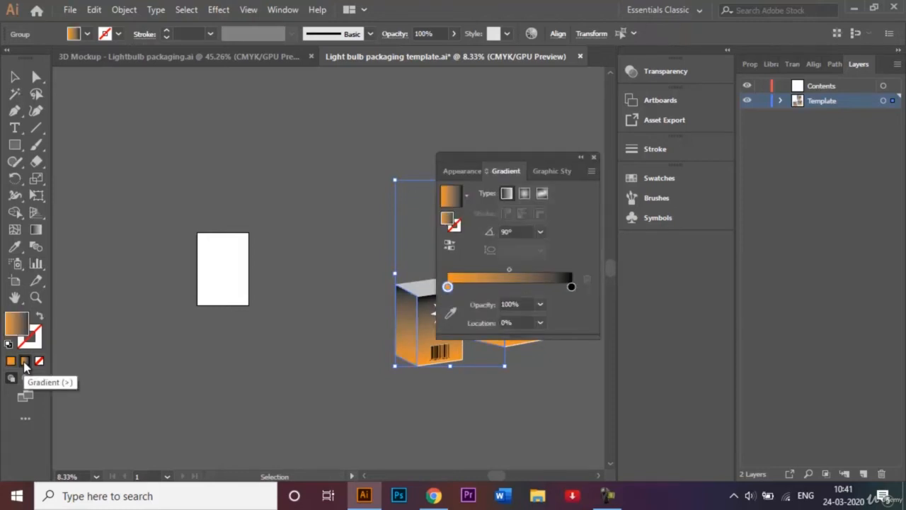
{"action": "left_click_drag", "start_coordinate": [542, 159], "coordinate": [676, 168]}
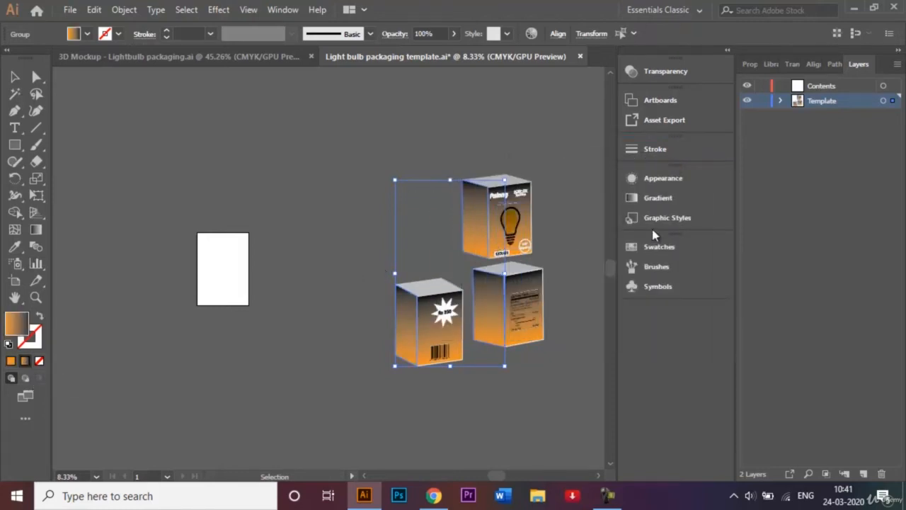
- Shift the midpoint of the side faces' gradient to a location of 33.8% and deselect the faces
{"action": "double_click", "coordinate": [35, 230]}
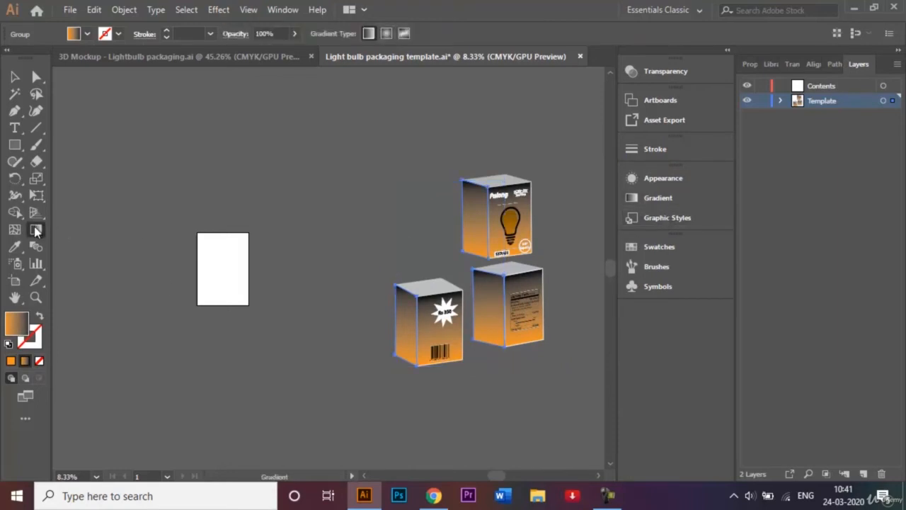
{"action": "left_click_drag", "start_coordinate": [510, 172], "coordinate": [316, 143]}
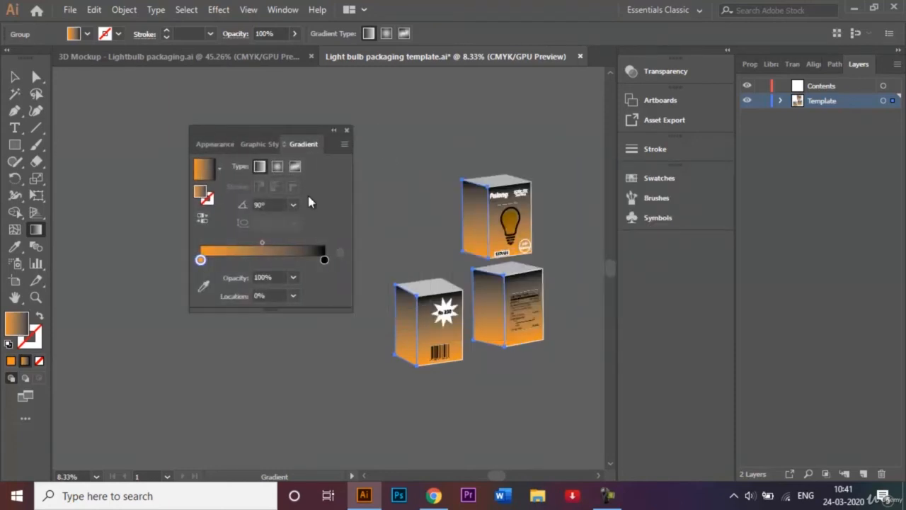
{"action": "left_click_drag", "start_coordinate": [262, 241], "coordinate": [241, 243]}
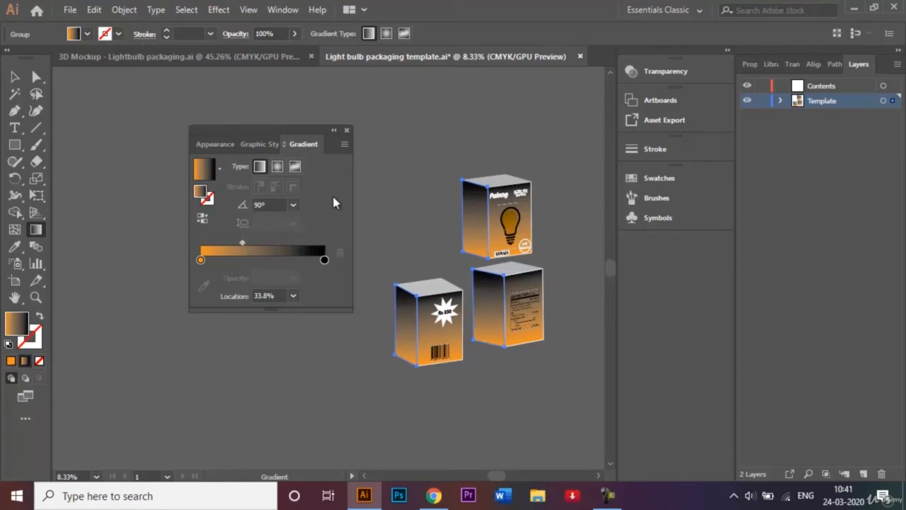
{"action": "left_click", "coordinate": [347, 131]}
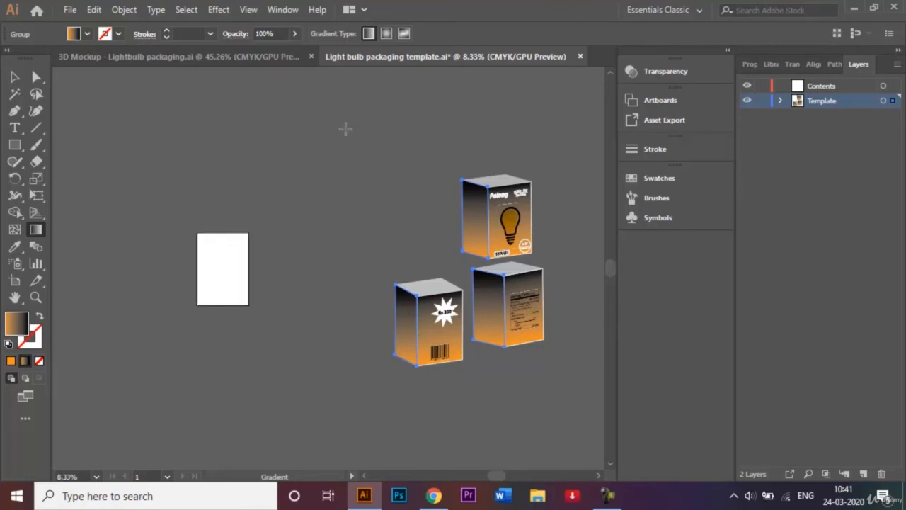
{"action": "left_click", "coordinate": [15, 77]}
{"action": "left_click", "coordinate": [239, 136]}
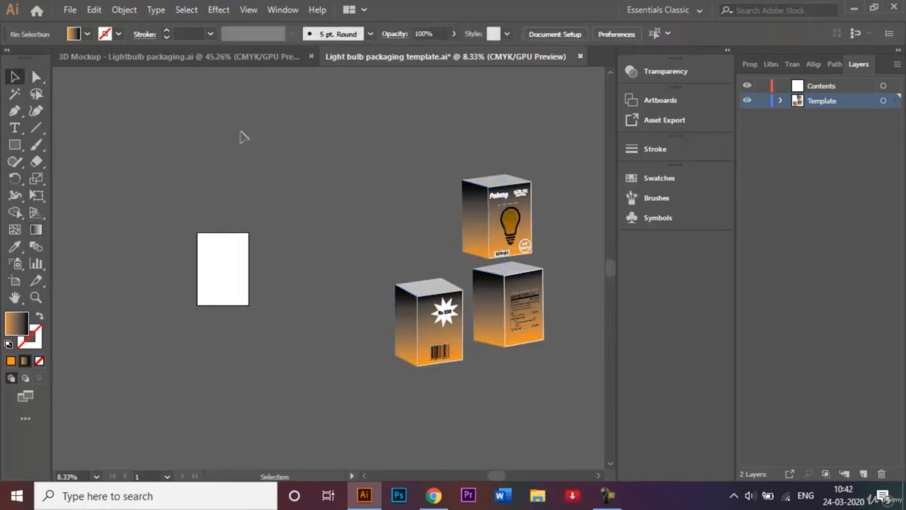
- Fill the grey top faces of all three boxes with the Black swatch and deselect them
{"action": "left_click", "coordinate": [446, 284]}
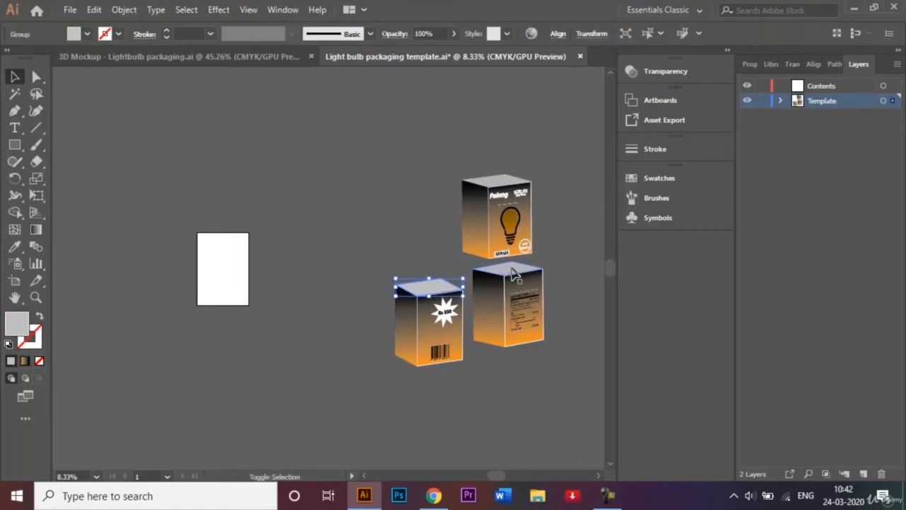
{"action": "left_click", "coordinate": [509, 211], "text": "shift"}
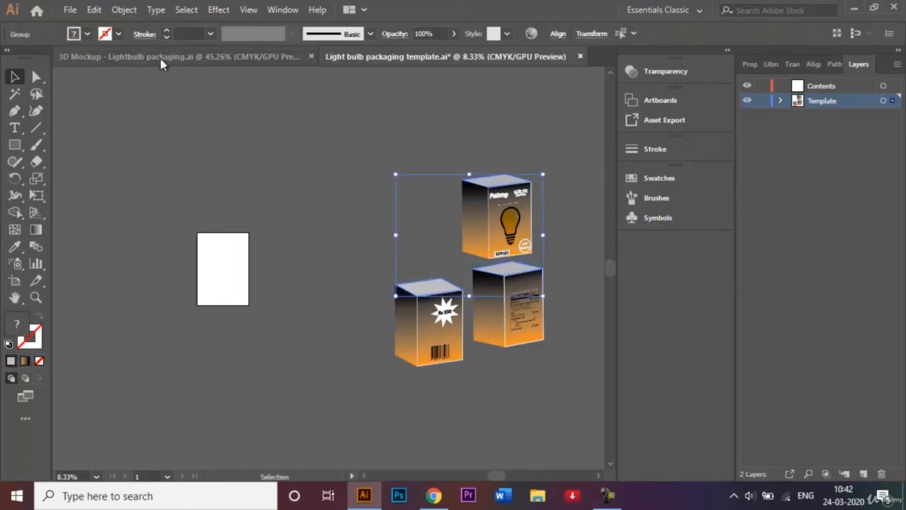
{"action": "left_click", "coordinate": [87, 34]}
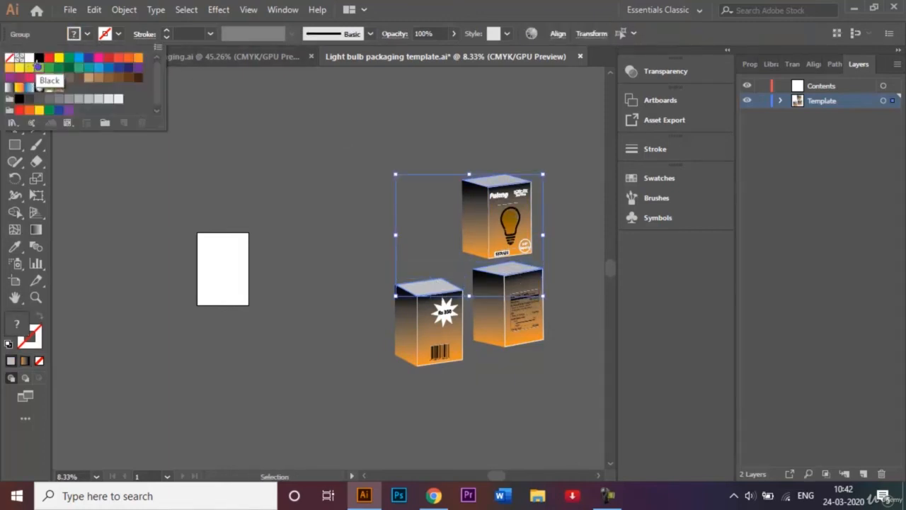
{"action": "left_click", "coordinate": [38, 61]}
{"action": "left_click", "coordinate": [303, 157]}
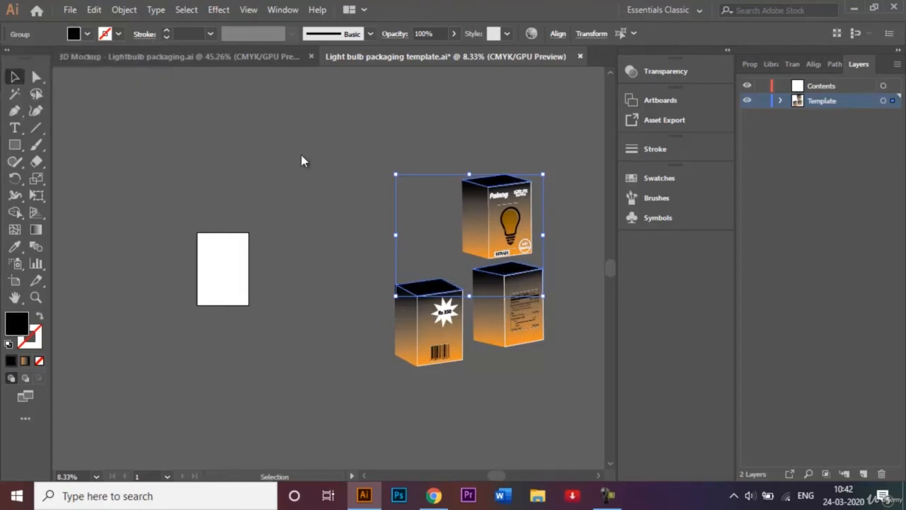
{"action": "left_click", "coordinate": [397, 165]}
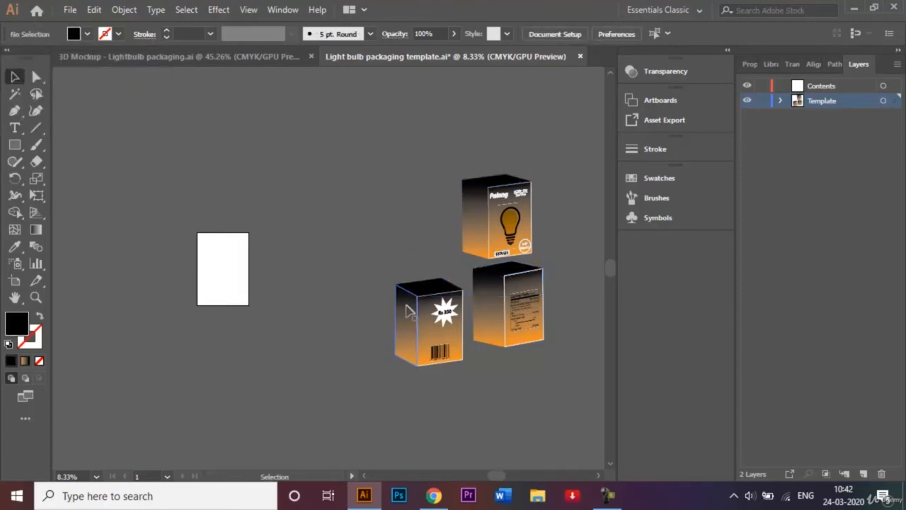
{"action": "left_click", "coordinate": [410, 315]}
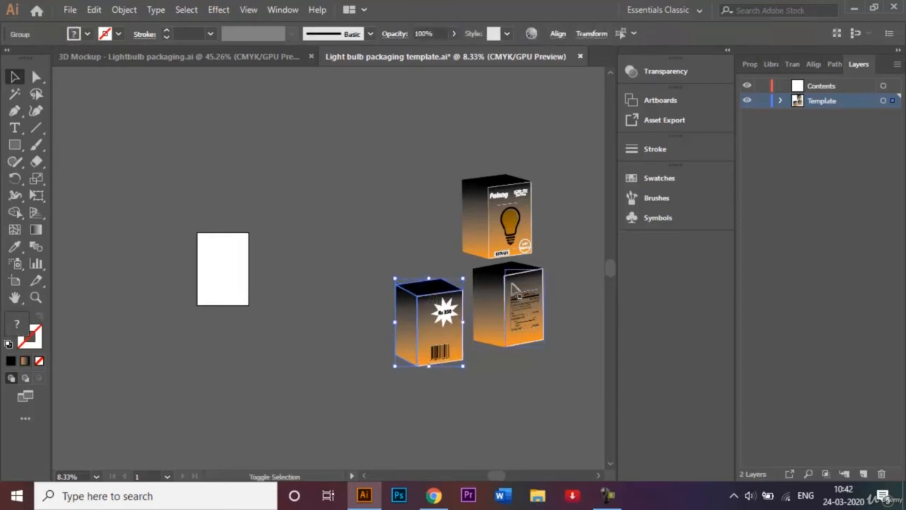
{"action": "left_click", "coordinate": [414, 248]}
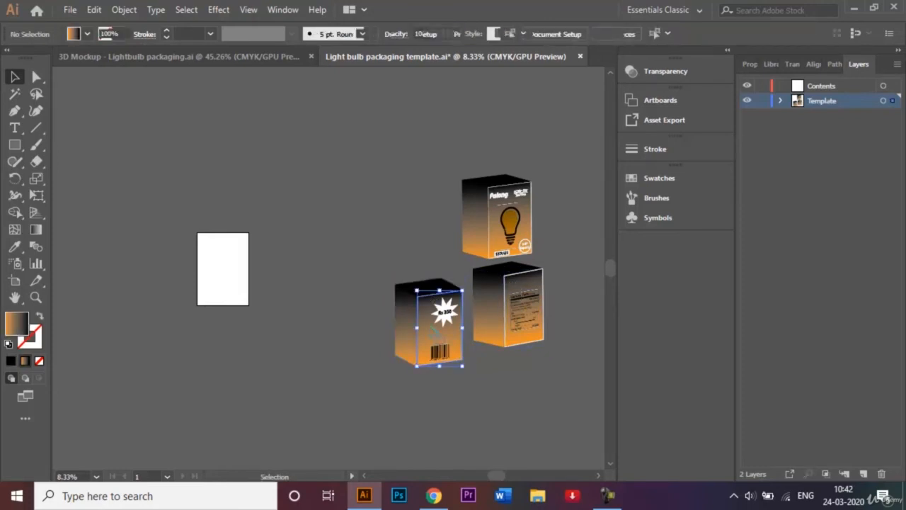
{"action": "left_click", "coordinate": [429, 321]}
{"action": "left_click", "coordinate": [517, 284], "text": "shift"}
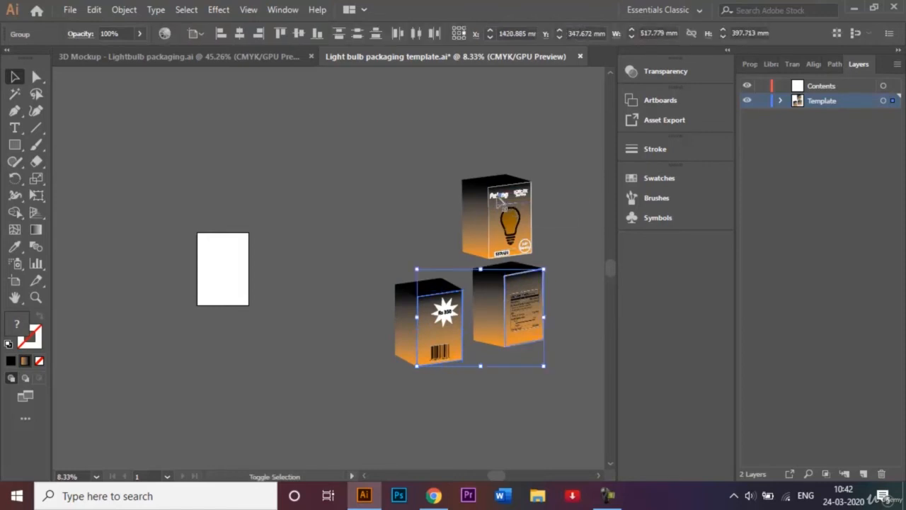
{"action": "left_click", "coordinate": [400, 194]}
- Give the gradient side faces and black top faces of all three boxes a white stroke
{"action": "left_click", "coordinate": [400, 326]}
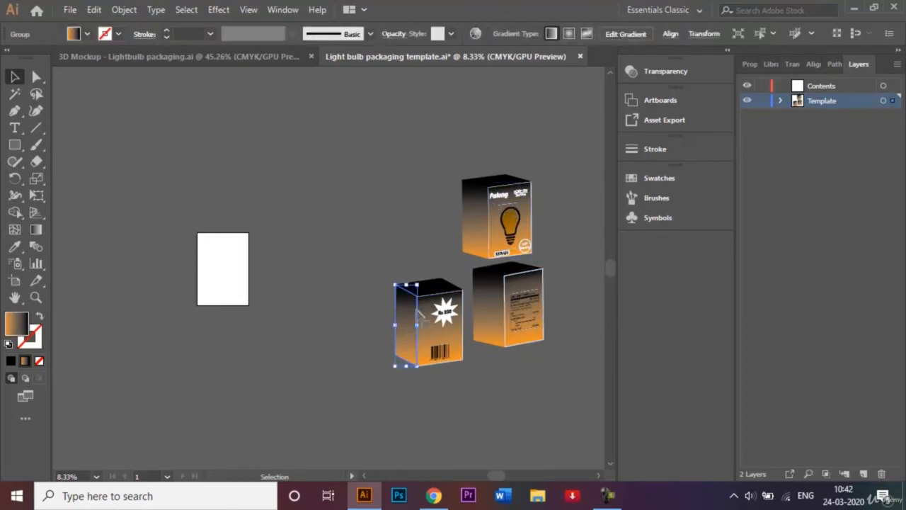
{"action": "left_click", "coordinate": [483, 296], "text": "shift"}
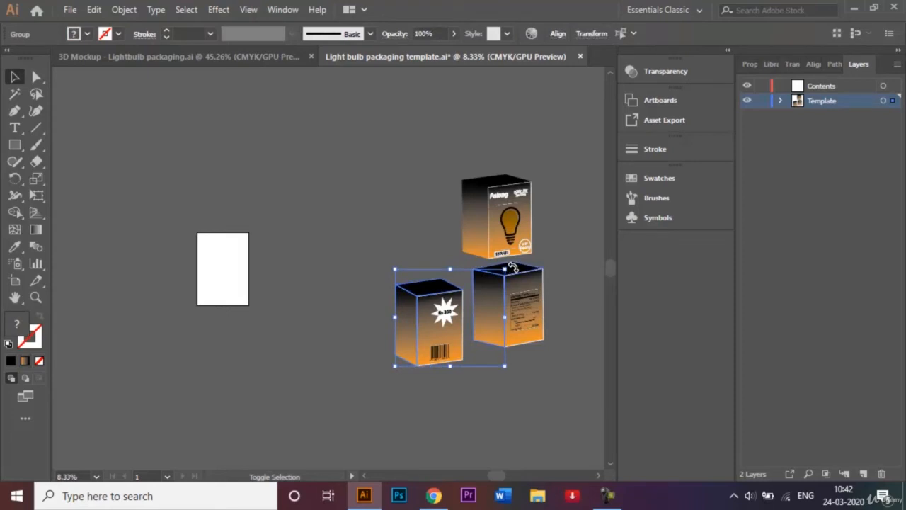
{"action": "left_click", "coordinate": [475, 237], "text": "shift"}
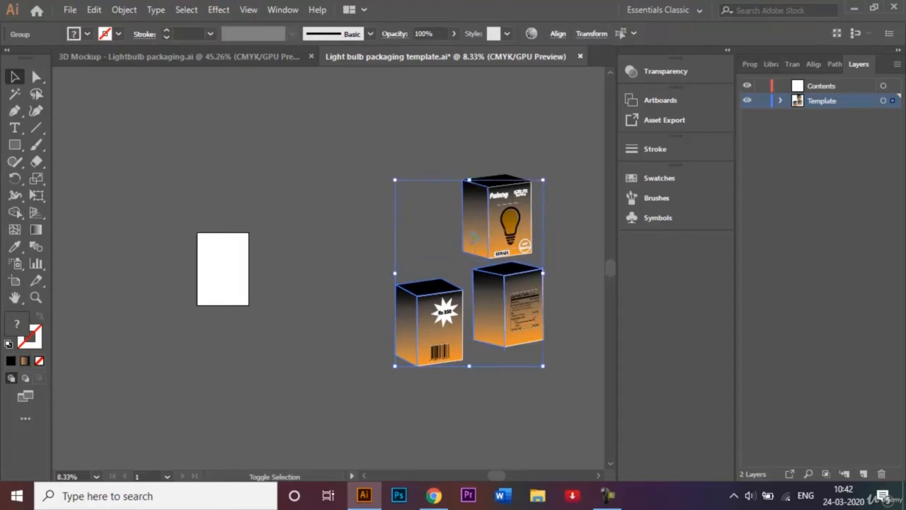
{"action": "left_click", "coordinate": [502, 179], "text": "shift"}
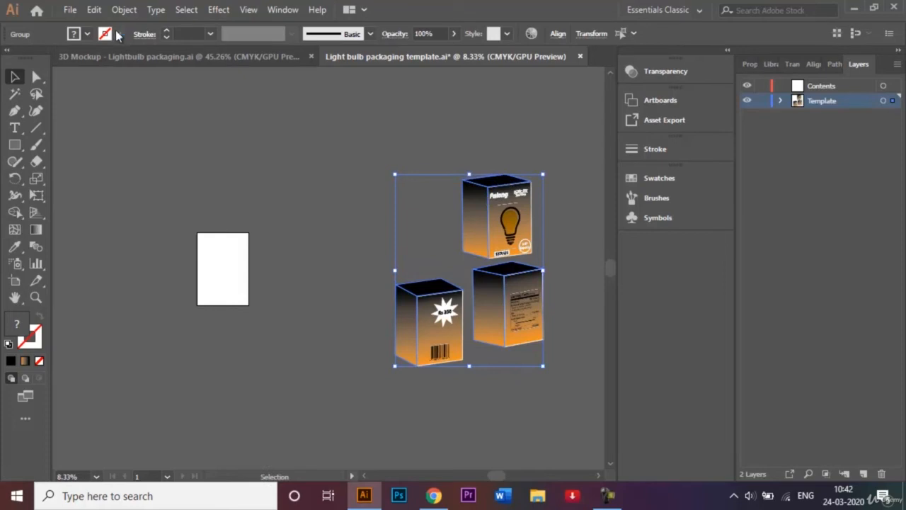
{"action": "key", "text": "shift"}
{"action": "key", "text": "shift"}
{"action": "key", "text": "shift"}
{"action": "key", "text": "shift"}
{"action": "key", "text": "shift"}
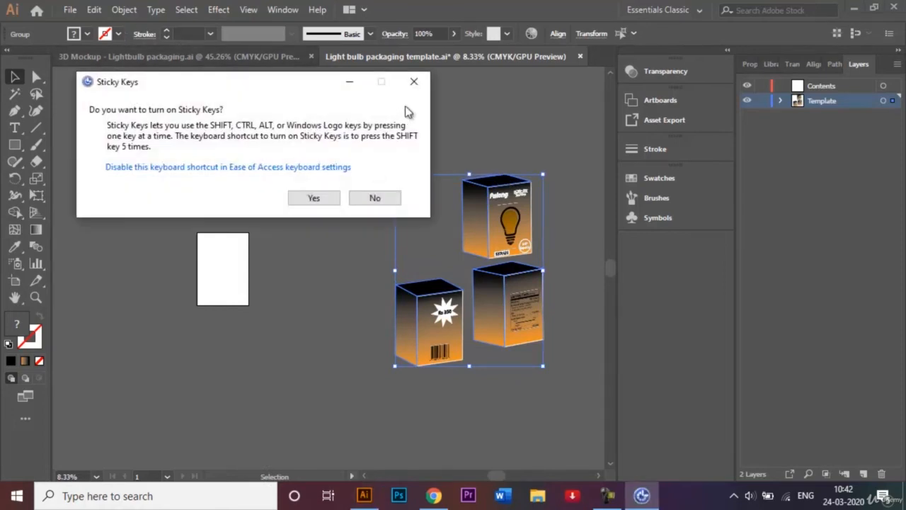
{"action": "left_click", "coordinate": [414, 82]}
{"action": "left_click", "coordinate": [119, 34]}
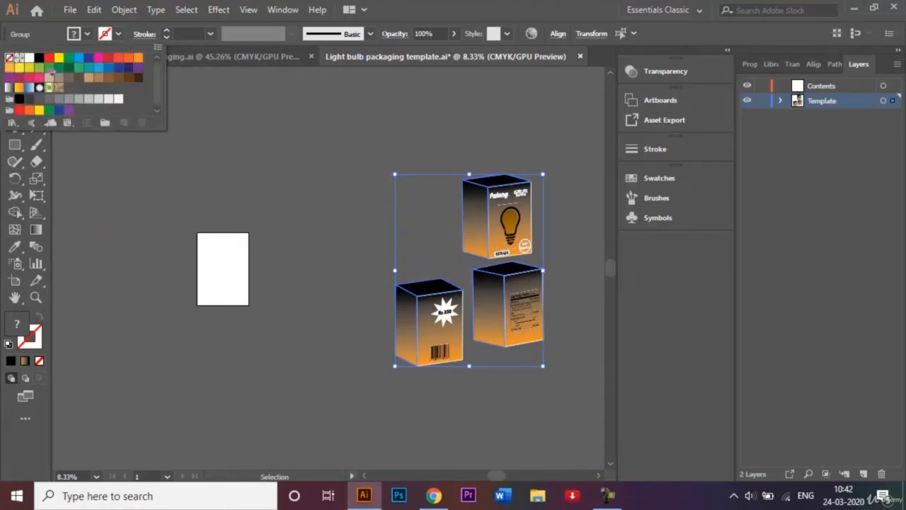
{"action": "left_click", "coordinate": [30, 59]}
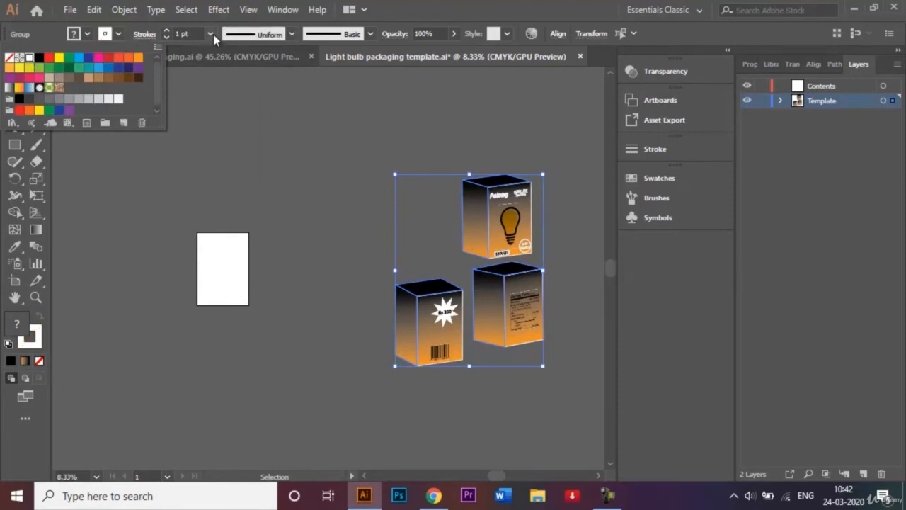
- Set the white stroke on the side and top faces to 3 pt and deselect them
{"action": "left_click", "coordinate": [211, 34]}
{"action": "left_click", "coordinate": [211, 34]}
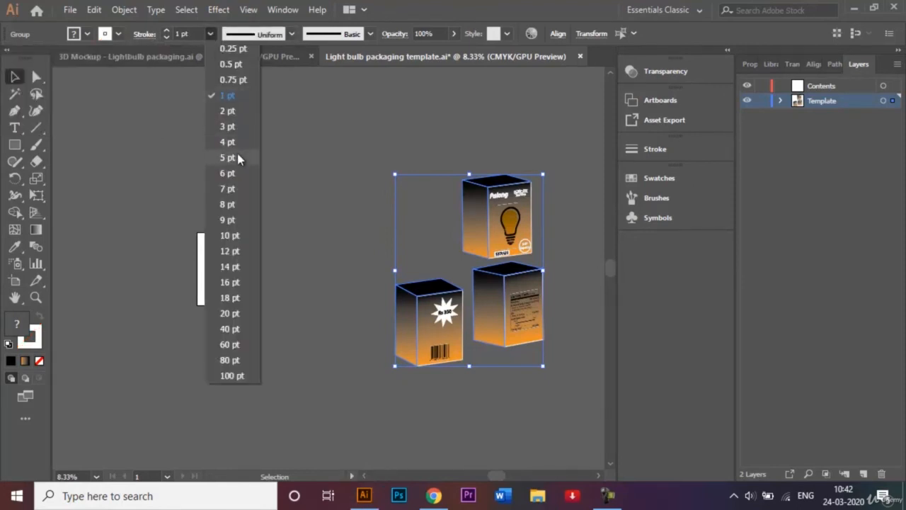
{"action": "left_click", "coordinate": [232, 128]}
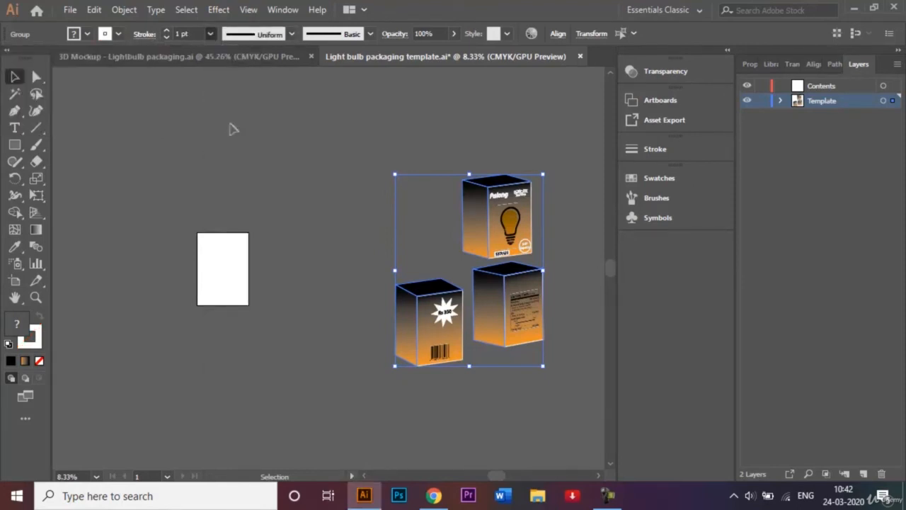
{"action": "left_click", "coordinate": [368, 202]}
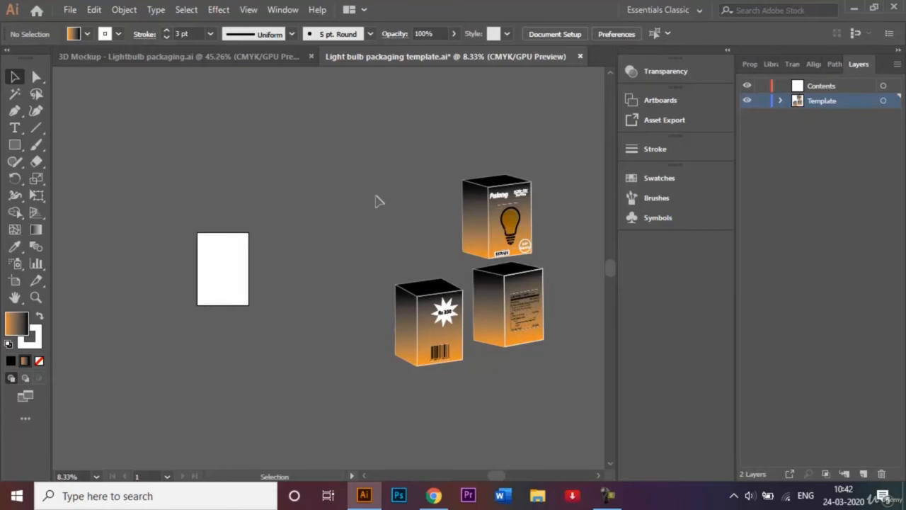
- Scale all three boxes down together to about 293 × 379 mm and move them onto the artboard
{"action": "key", "text": "ctrl+a"}
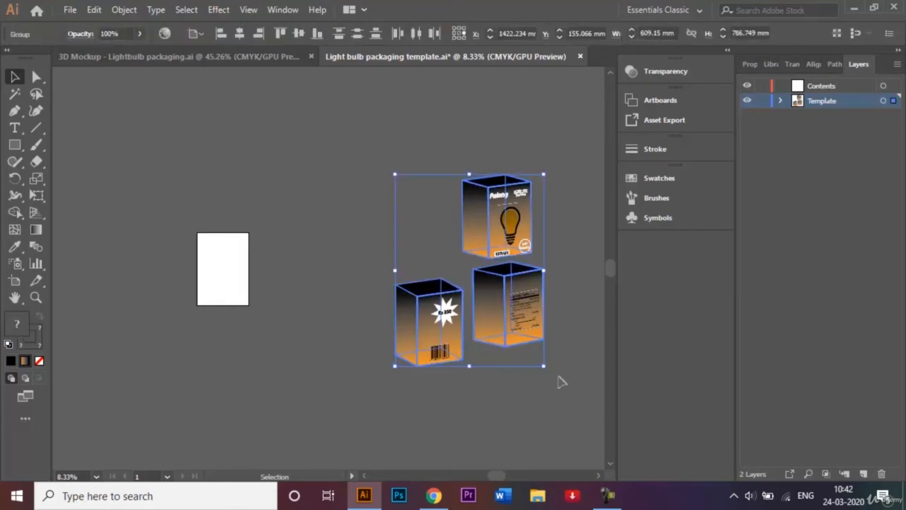
{"action": "left_click_drag", "start_coordinate": [545, 367], "coordinate": [505, 336]}
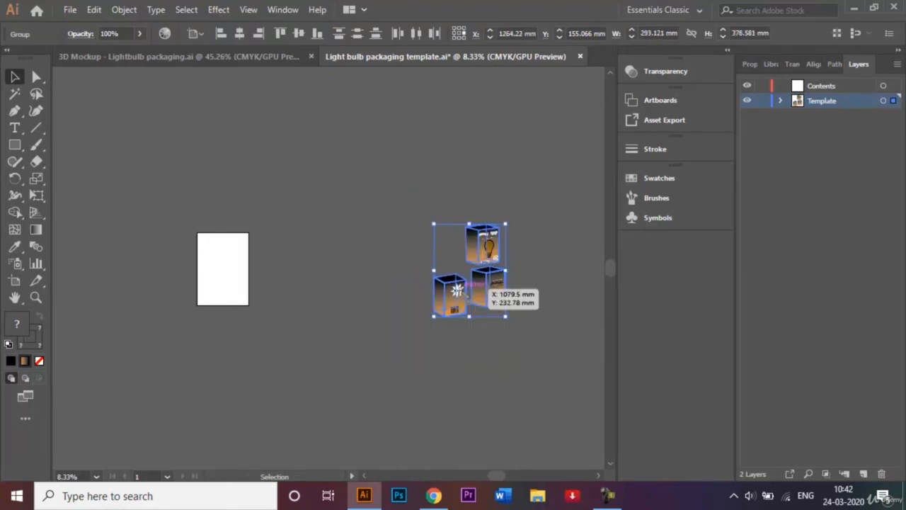
{"action": "left_click_drag", "start_coordinate": [461, 296], "coordinate": [218, 289]}
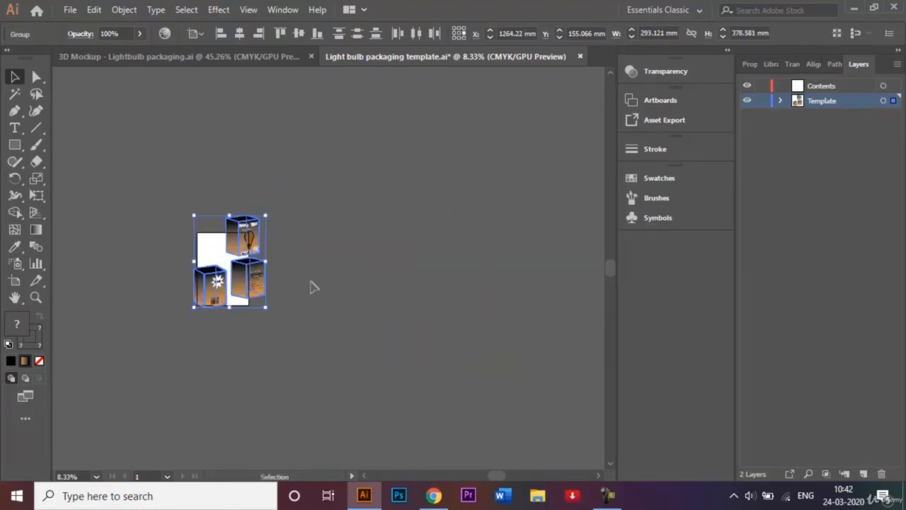
- Shrink the three boxes further about their common centre until their height fits within the artboard, and deselect them
{"action": "key", "text": "ctrl+0"}
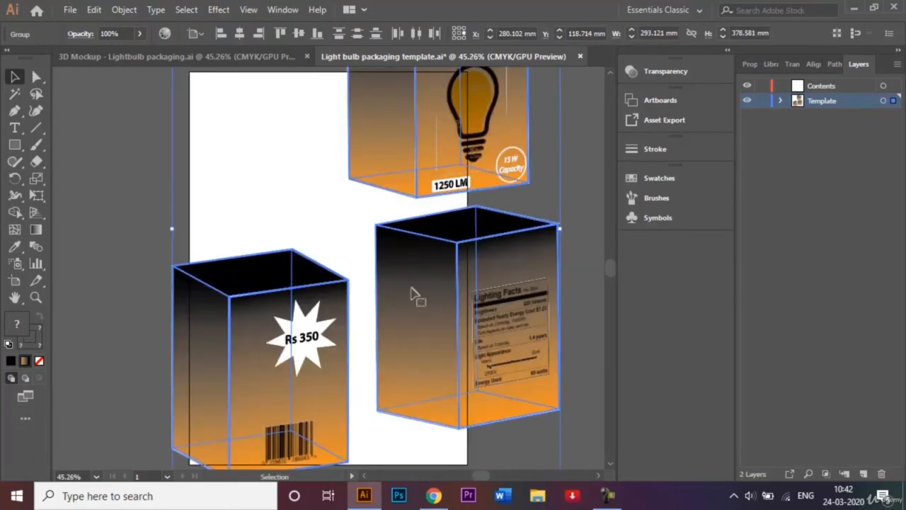
{"action": "key", "text": "ctrl+minus"}
{"action": "key", "text": "ctrl+minus"}
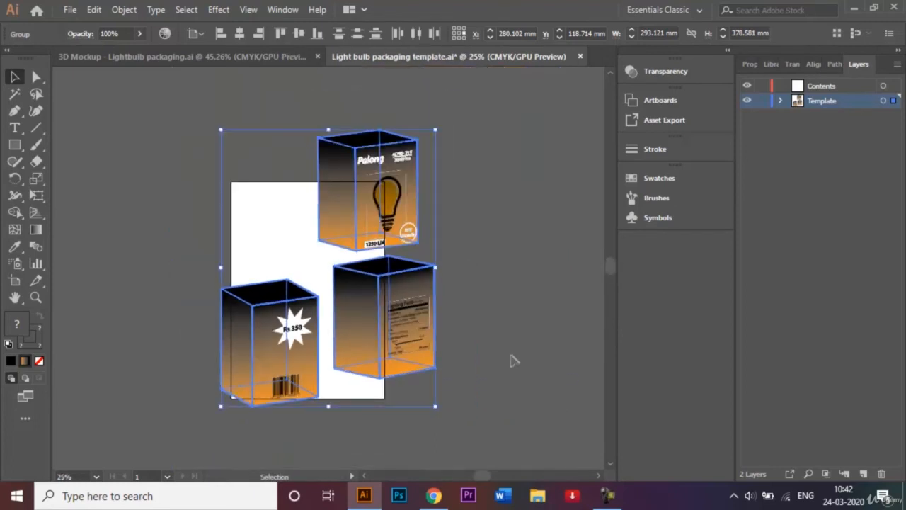
{"action": "left_click_drag", "start_coordinate": [438, 407], "coordinate": [405, 379]}
{"action": "left_click", "coordinate": [457, 380]}
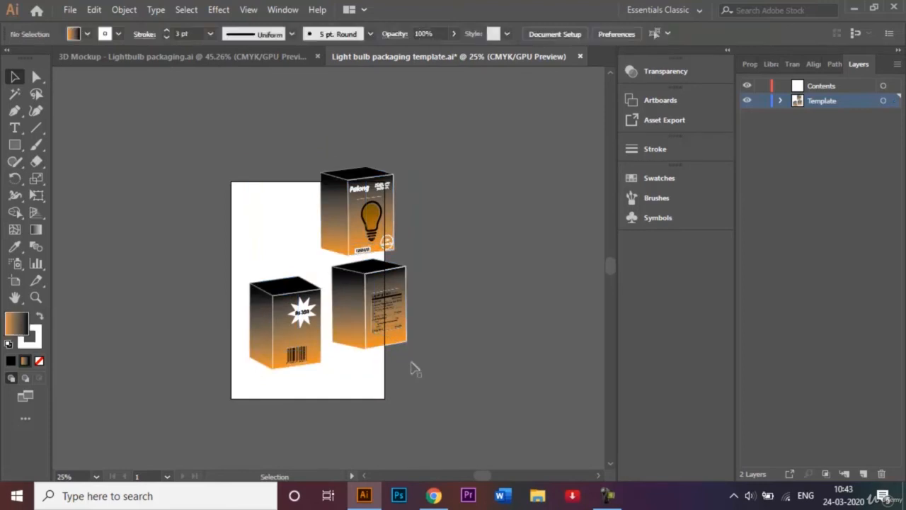
- Move the Rs 350 box toward the artboard's lower-left corner and nudge the lighting facts box left and slightly down
{"action": "left_click", "coordinate": [303, 347]}
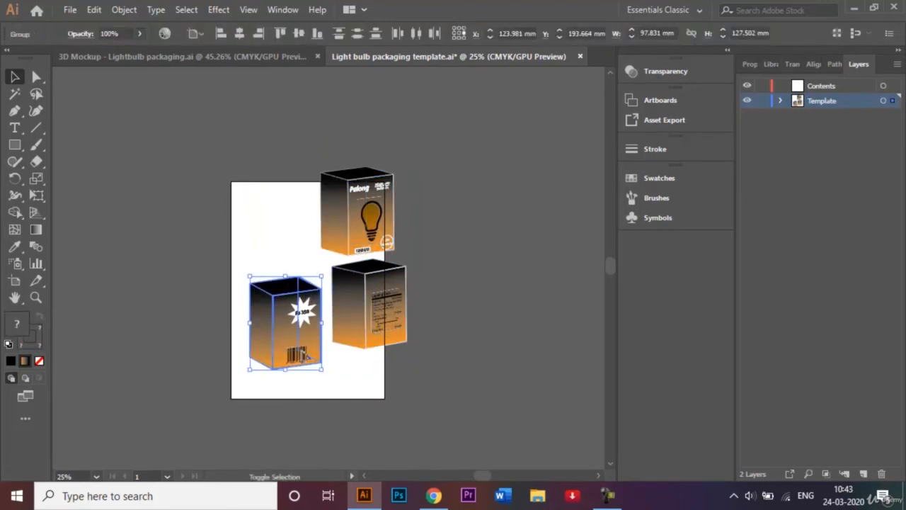
{"action": "left_click_drag", "start_coordinate": [303, 347], "coordinate": [293, 364]}
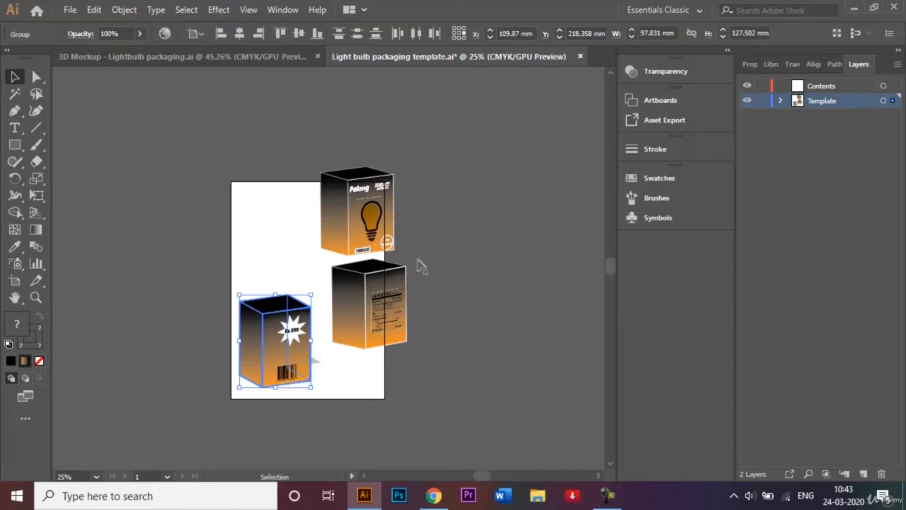
{"action": "left_click_drag", "start_coordinate": [420, 335], "coordinate": [427, 345]}
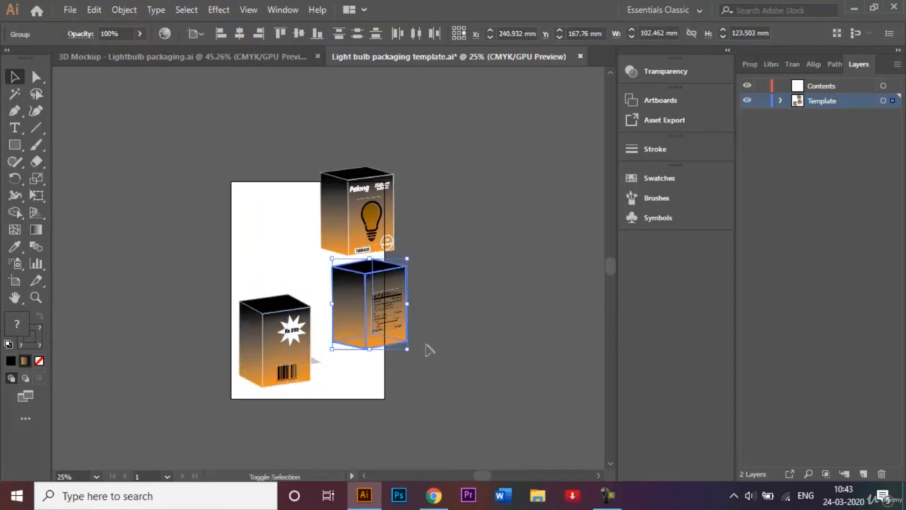
{"action": "key", "text": "shift+Left"}
{"action": "key", "text": "shift+Left"}
{"action": "key", "text": "shift+Left"}
{"action": "key", "text": "shift+Left"}
{"action": "key", "text": "shift+Left"}
{"action": "key", "text": "shift+Left"}
{"action": "key", "text": "shift+Left"}
{"action": "key", "text": "shift+Left"}
{"action": "key", "text": "shift+Left"}
{"action": "key", "text": "shift+Left"}
{"action": "key", "text": "shift+Left"}
{"action": "key", "text": "shift+Left"}
{"action": "key", "text": "shift+Down"}
{"action": "key", "text": "shift+Down"}
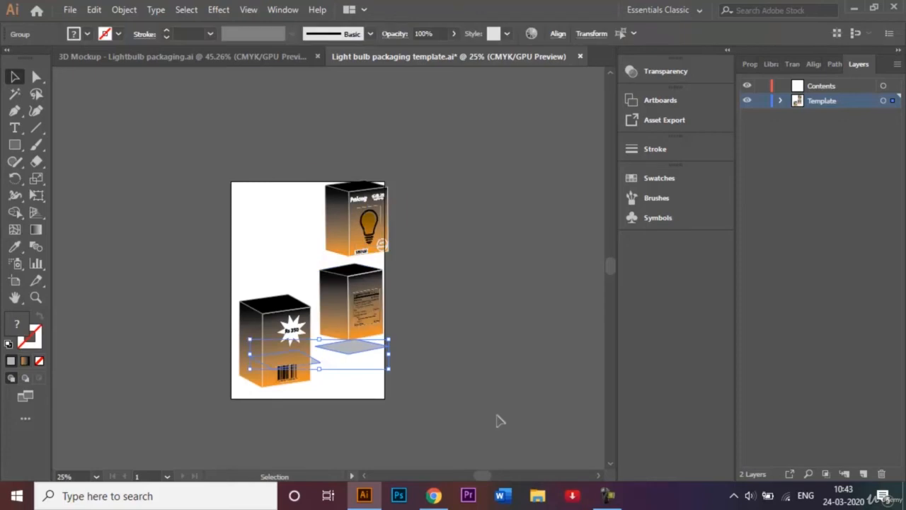
- Delete the leftover grey bottom faces, then shrink the Rs 350 box slightly and deselect it
{"action": "key", "text": "Delete"}
{"action": "left_click_drag", "start_coordinate": [241, 277], "coordinate": [307, 380]}
{"action": "left_click", "coordinate": [347, 381]}
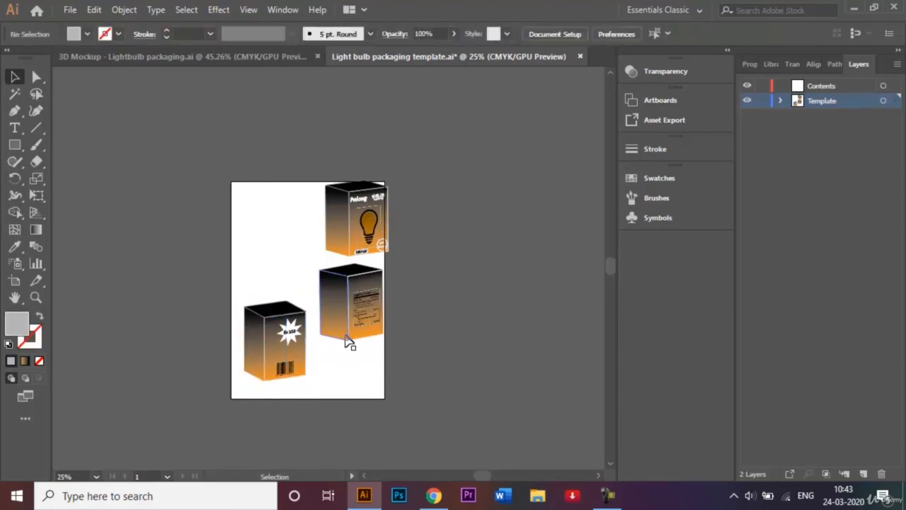
- Move the lighting facts box down beside the Rs 350 box and centre the bulb box above them on the artboard
{"action": "left_click", "coordinate": [375, 320]}
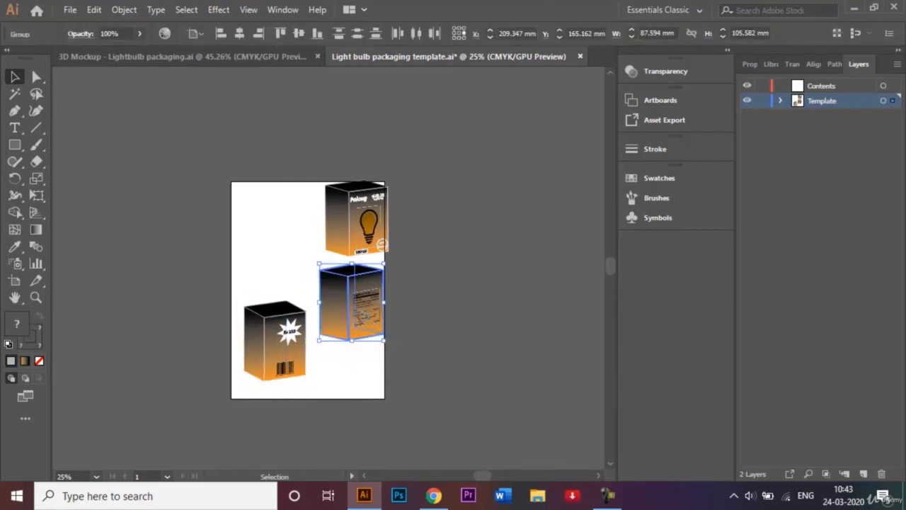
{"action": "left_click_drag", "start_coordinate": [370, 323], "coordinate": [365, 355]}
{"action": "left_click", "coordinate": [387, 243]}
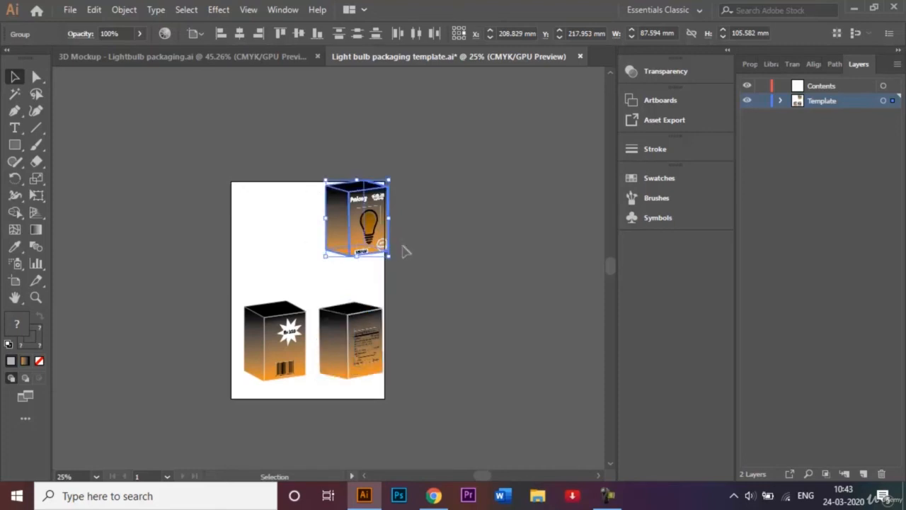
{"action": "left_click_drag", "start_coordinate": [357, 219], "coordinate": [307, 237]}
- Nudge the lighting facts box upward and slightly left, clear of the artboard's right edge
{"action": "left_click", "coordinate": [378, 375]}
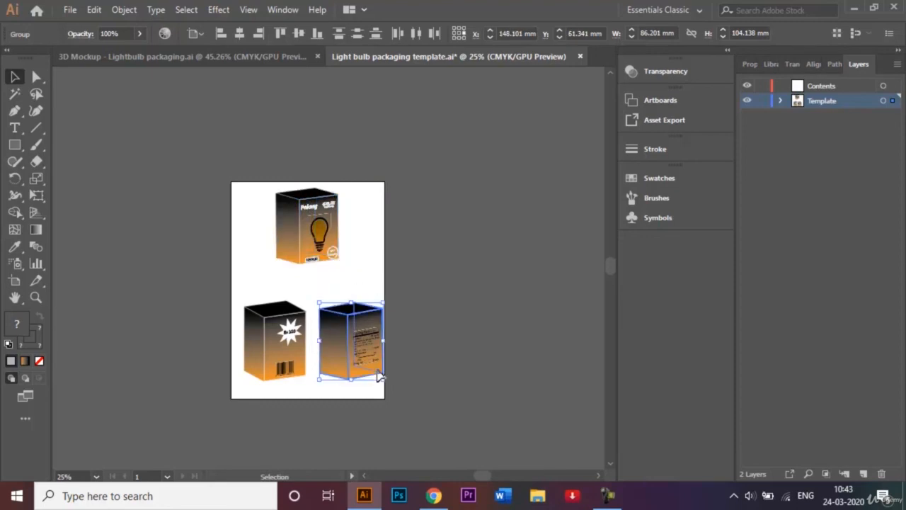
{"action": "key", "text": "shift+Up"}
{"action": "key", "text": "shift+Up"}
{"action": "key", "text": "shift+Up"}
{"action": "key", "text": "shift+Up"}
{"action": "key", "text": "shift+Up"}
{"action": "key", "text": "shift+Up"}
{"action": "key", "text": "shift+Up"}
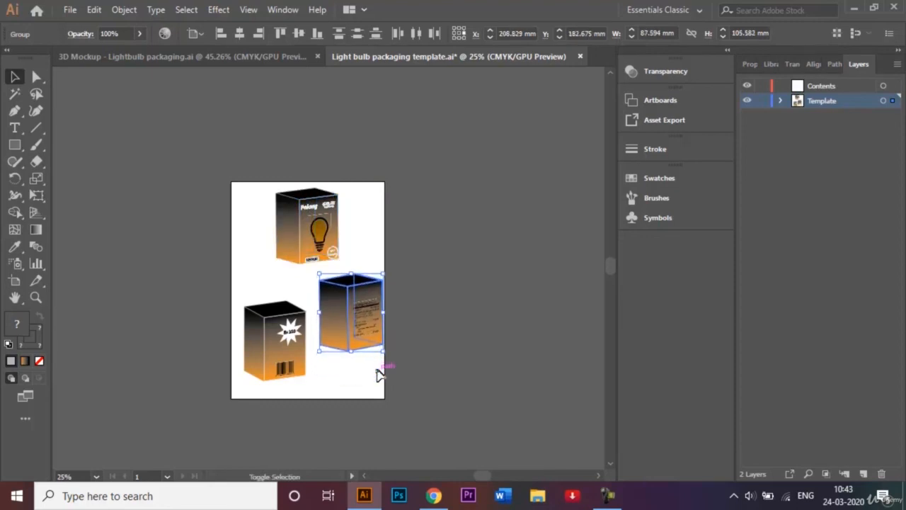
{"action": "key", "text": "shift+Left"}
{"action": "key", "text": "shift+Left"}
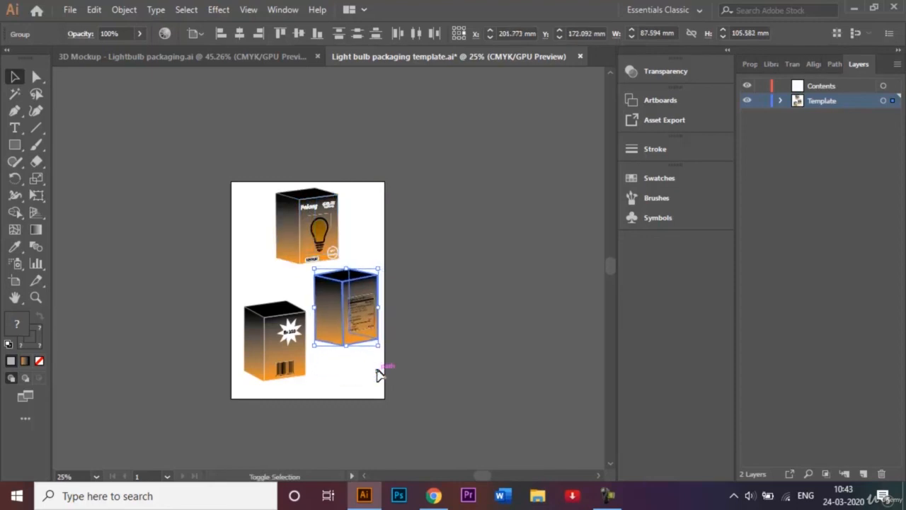
- Nudge the bulb box left until it sits roughly above the Rs 350 box
{"action": "left_click_drag", "start_coordinate": [262, 187], "coordinate": [350, 253]}
{"action": "key", "text": "shift+Left"}
{"action": "key", "text": "shift+Left"}
{"action": "key", "text": "shift+Left"}
{"action": "key", "text": "shift+Left"}
{"action": "key", "text": "shift+Left"}
{"action": "key", "text": "shift+Left"}
{"action": "key", "text": "shift+Left"}
{"action": "key", "text": "shift+Left"}
{"action": "key", "text": "shift+Left"}
{"action": "key", "text": "shift+Left"}
{"action": "key", "text": "shift+Left"}
{"action": "key", "text": "shift+Left"}
{"action": "key", "text": "shift+Left"}
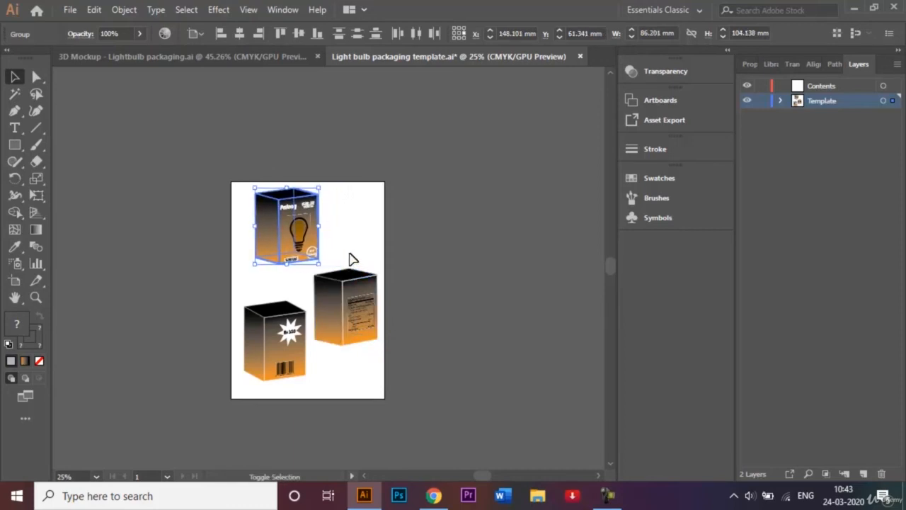
- Raise the lighting facts box a little more for a staggered layout between the other two boxes, and deselect it
{"action": "left_click", "coordinate": [368, 340]}
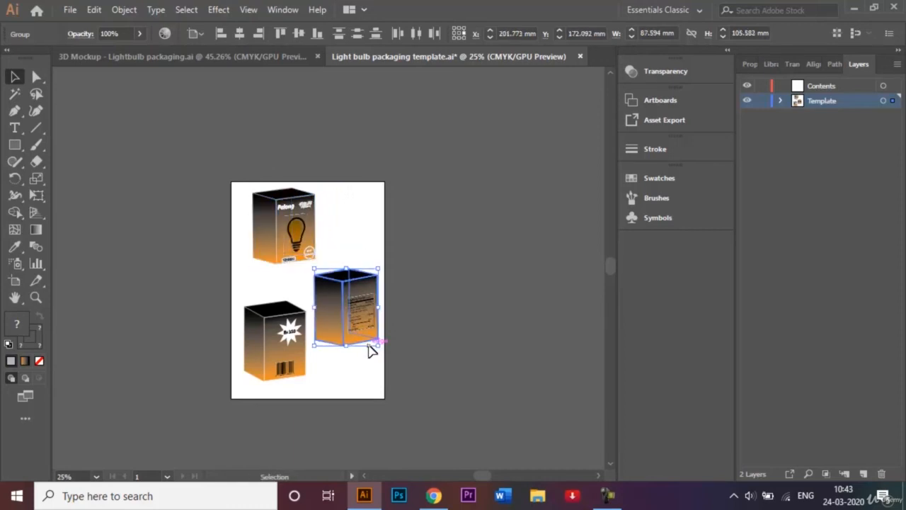
{"action": "key", "text": "shift+Up"}
{"action": "key", "text": "shift+Up"}
{"action": "key", "text": "shift+Up"}
{"action": "key", "text": "shift+Up"}
{"action": "left_click", "coordinate": [455, 308]}
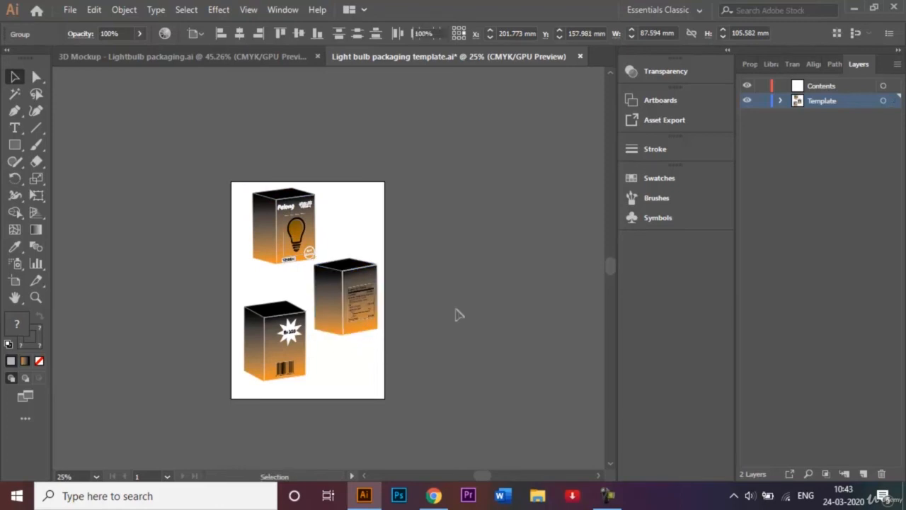
- Apply a Drop Shadow with 55% opacity to the top and front artwork faces of all three boxes, then deselect them
{"action": "key", "text": "ctrl+0"}
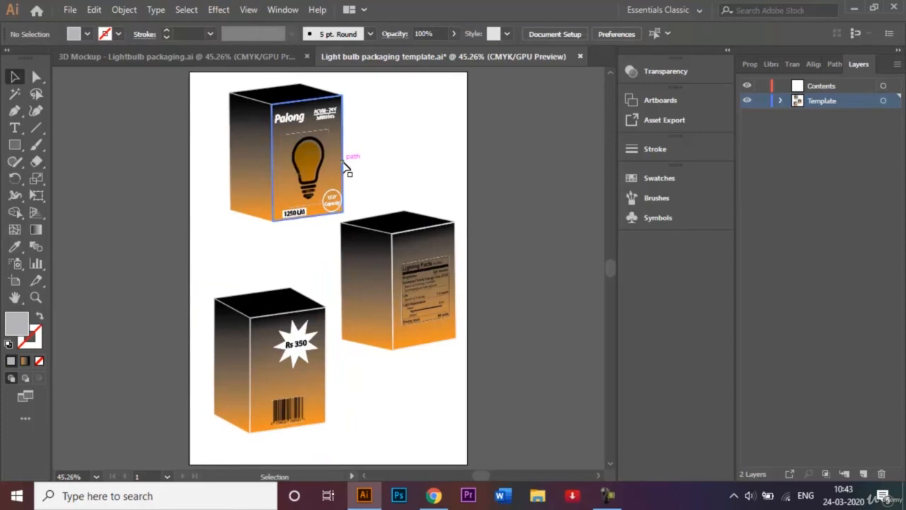
{"action": "left_click", "coordinate": [305, 92]}
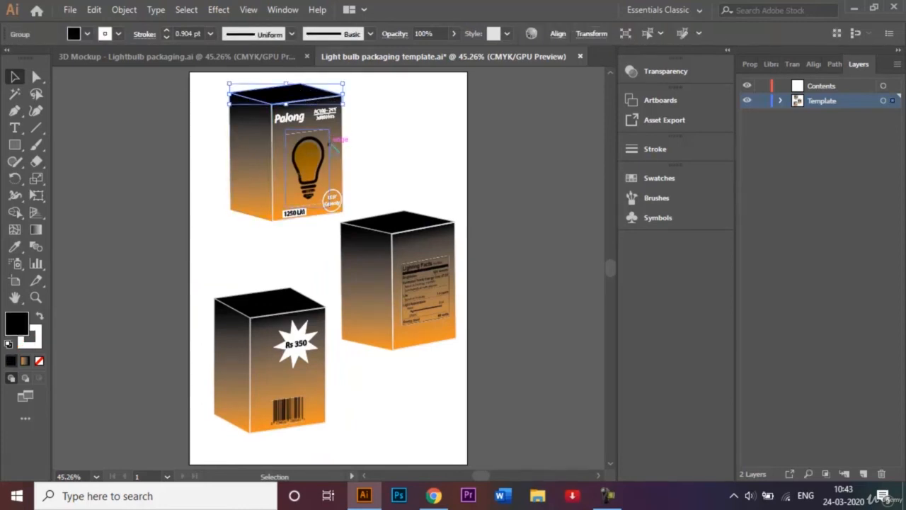
{"action": "left_click", "coordinate": [333, 144], "text": "shift"}
{"action": "left_click", "coordinate": [405, 224], "text": "shift"}
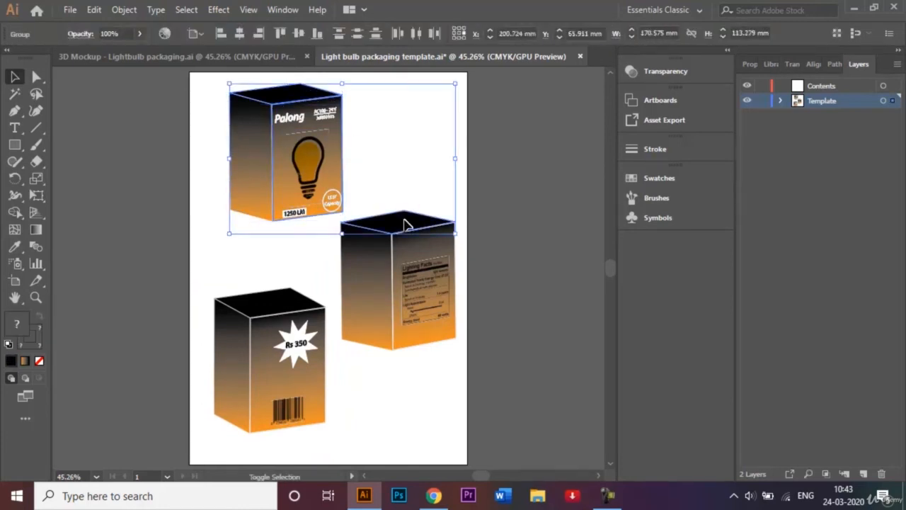
{"action": "left_click", "coordinate": [434, 258], "text": "shift"}
{"action": "left_click", "coordinate": [280, 303], "text": "shift"}
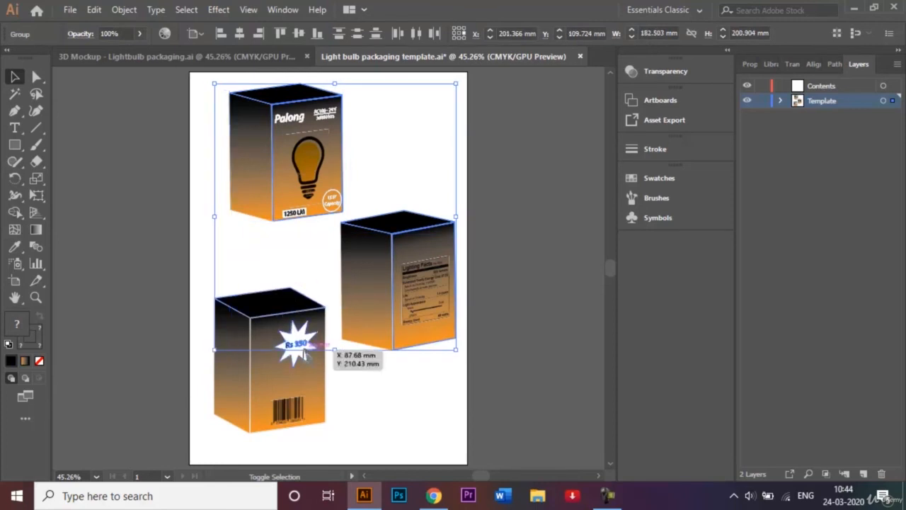
{"action": "left_click", "coordinate": [304, 354], "text": "shift"}
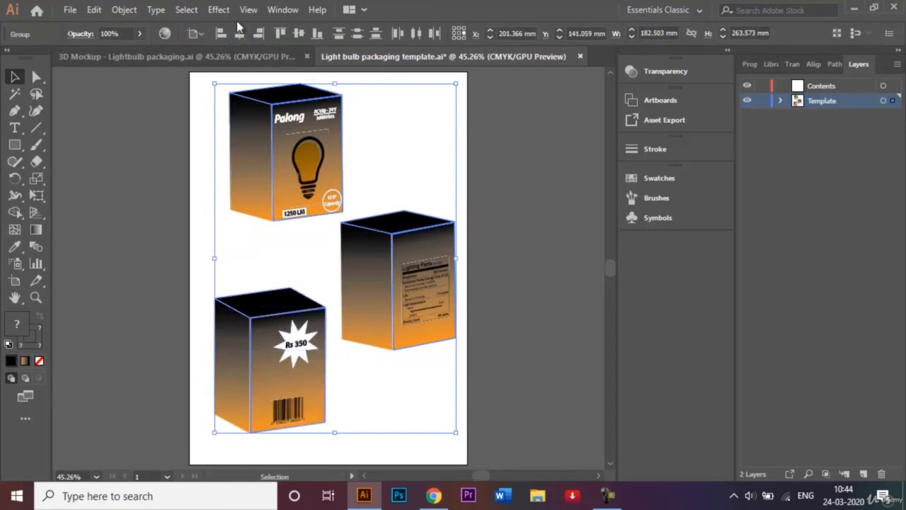
{"action": "left_click", "coordinate": [219, 11]}
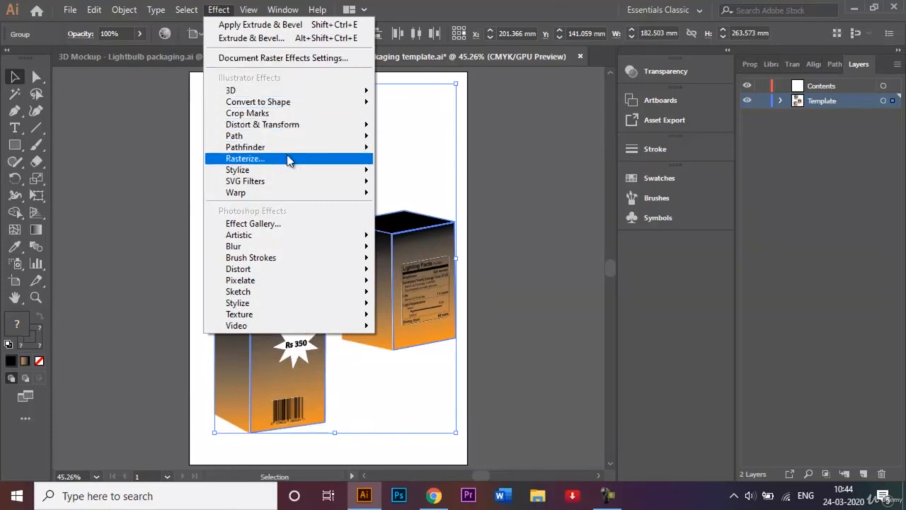
{"action": "mouse_move", "coordinate": [293, 170]}
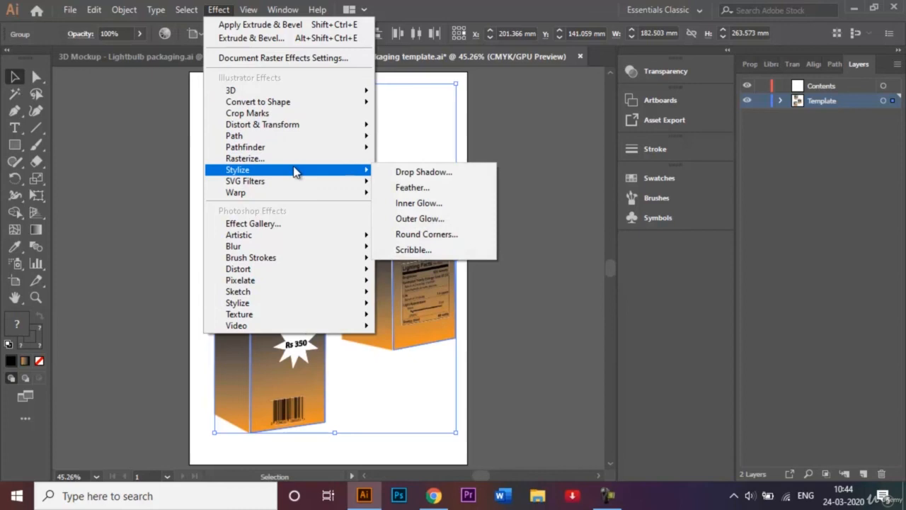
{"action": "left_click", "coordinate": [407, 176]}
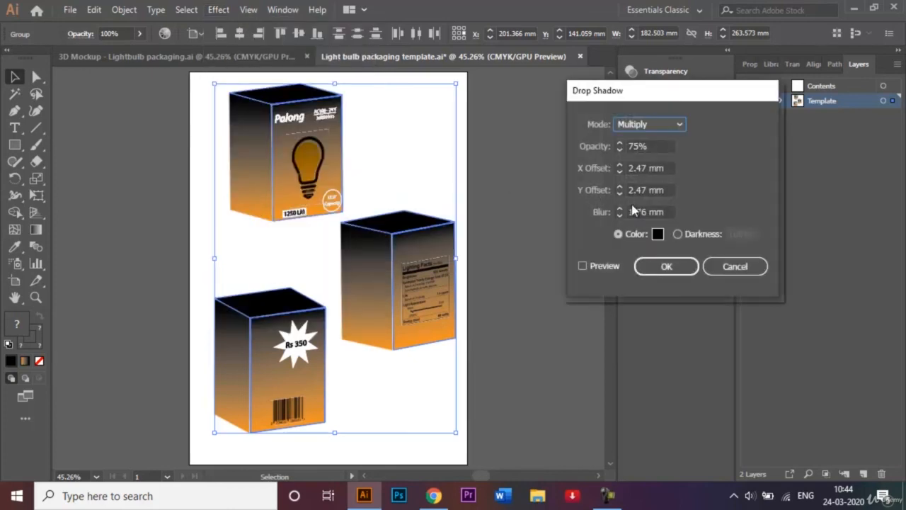
{"action": "double_click", "coordinate": [634, 145]}
{"action": "type", "text": "55"}
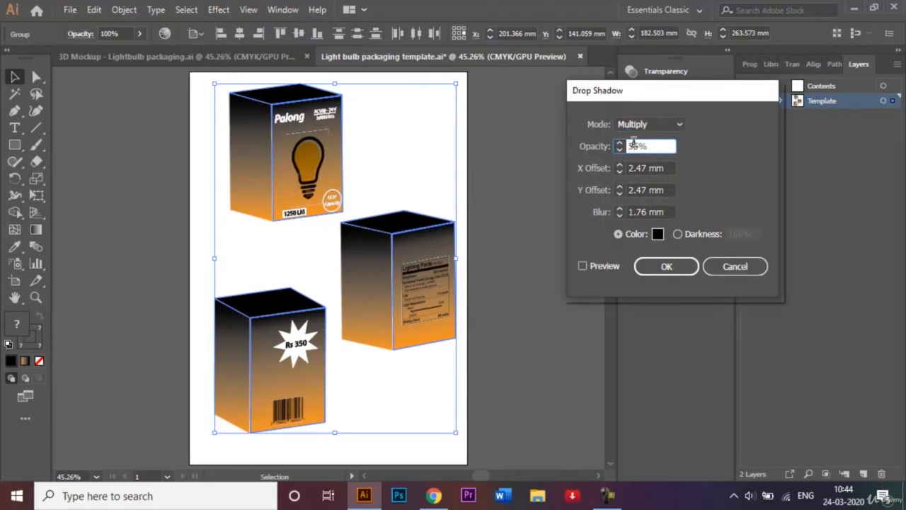
{"action": "left_click", "coordinate": [657, 266]}
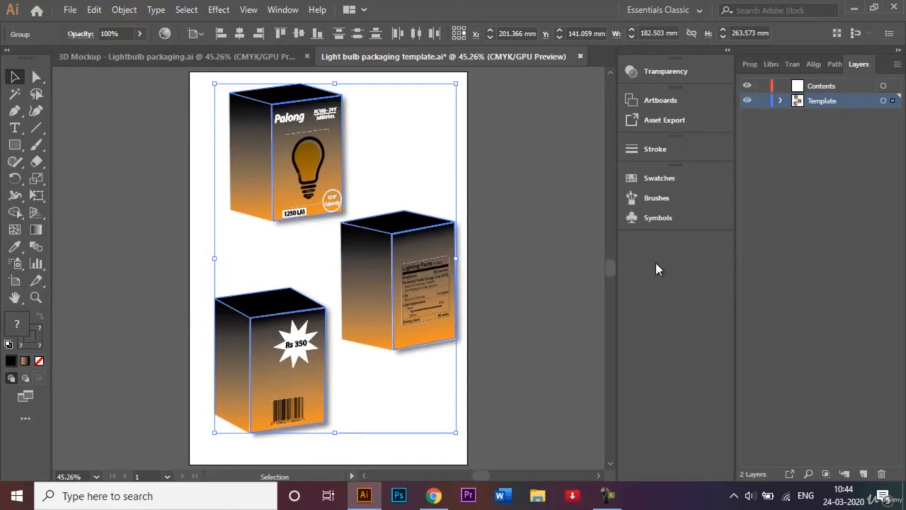
{"action": "left_click", "coordinate": [504, 349]}
- Apply the same 55% opacity Drop Shadow to the plain gradient left side faces of all three boxes
{"action": "left_click", "coordinate": [386, 323]}
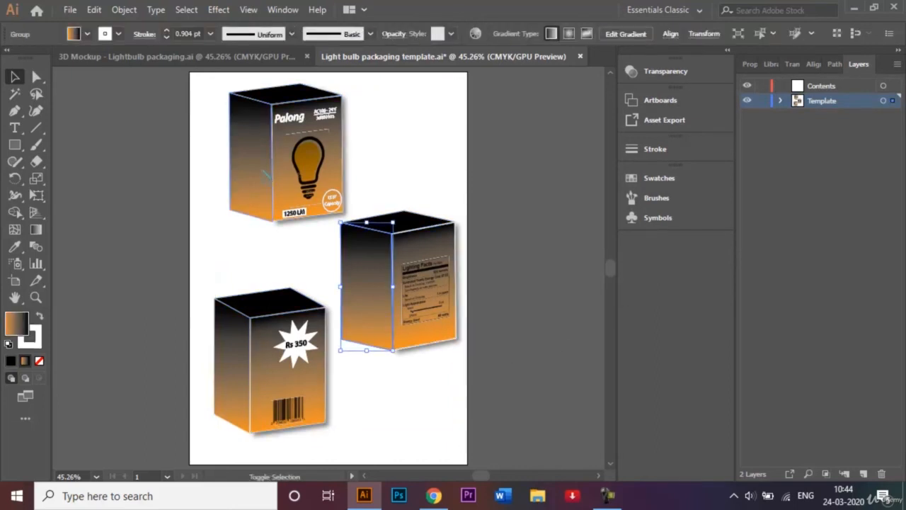
{"action": "left_click", "coordinate": [244, 202], "text": "shift"}
{"action": "left_click", "coordinate": [238, 379], "text": "shift"}
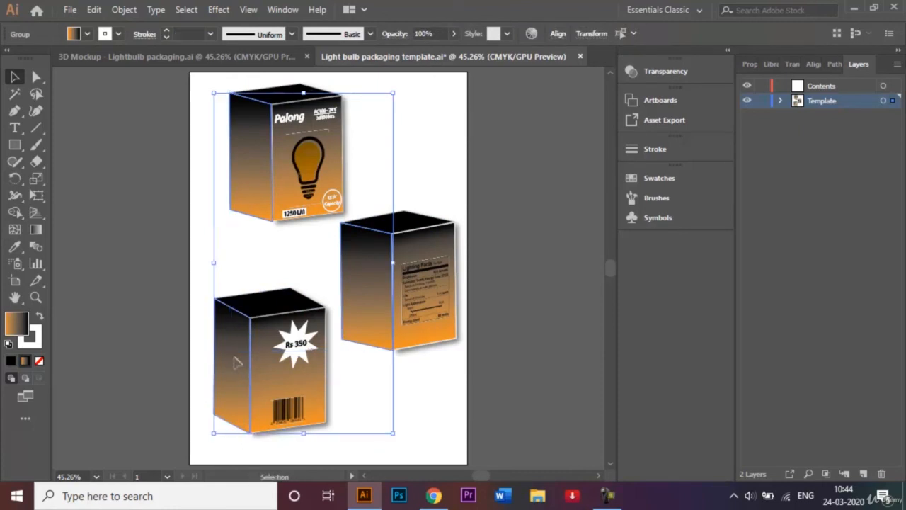
{"action": "left_click", "coordinate": [219, 10]}
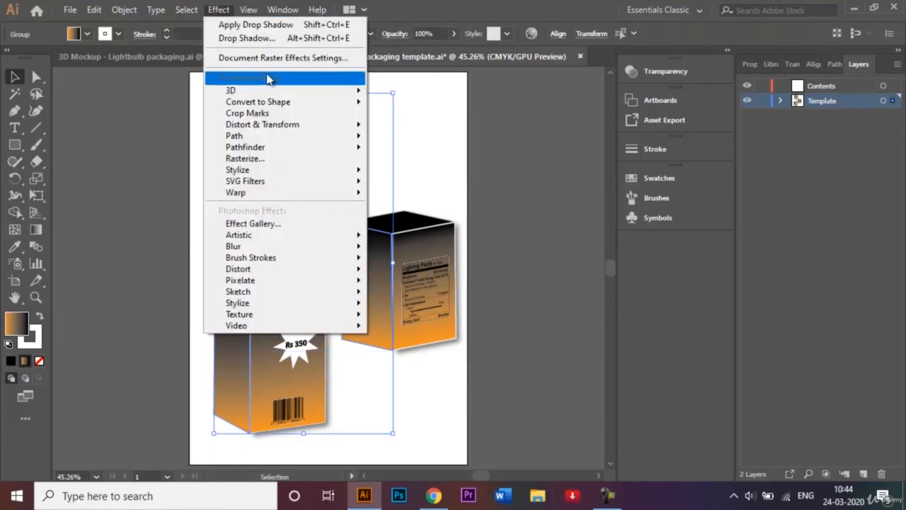
{"action": "mouse_move", "coordinate": [294, 143]}
{"action": "mouse_move", "coordinate": [314, 172]}
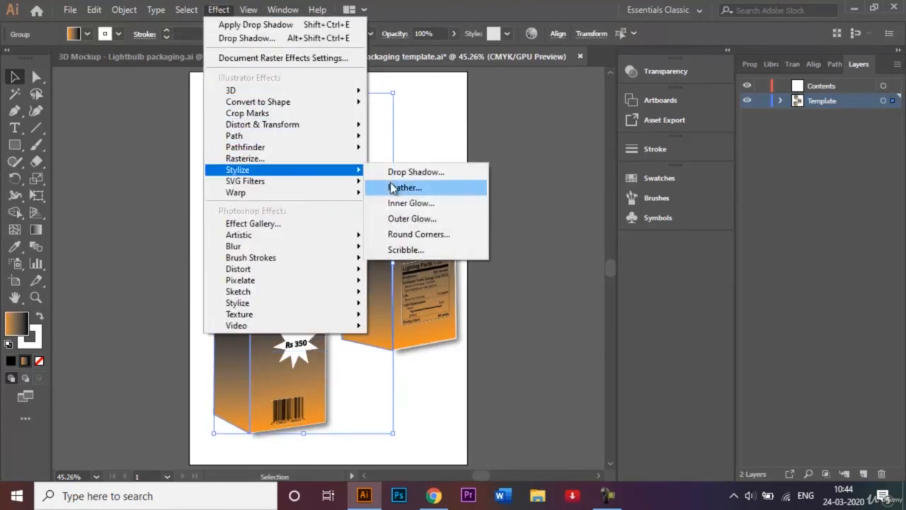
{"action": "left_click", "coordinate": [405, 174]}
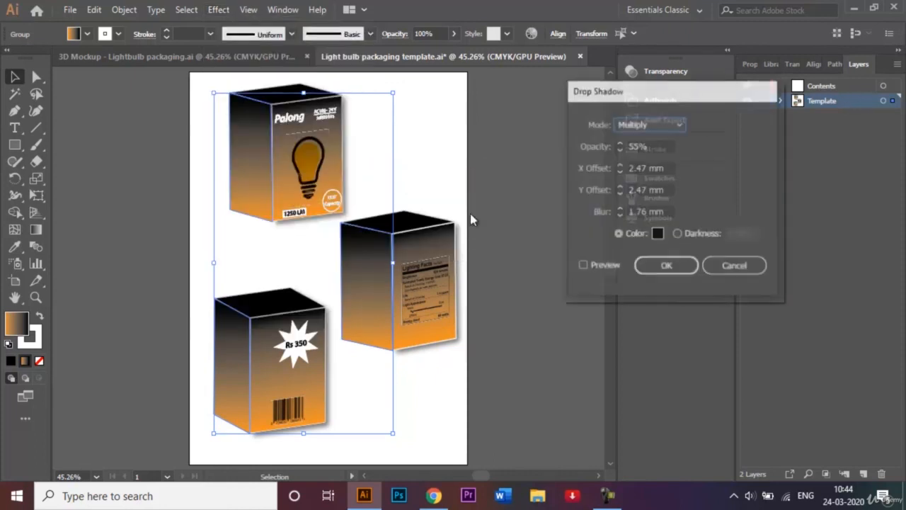
{"action": "left_click", "coordinate": [650, 263]}
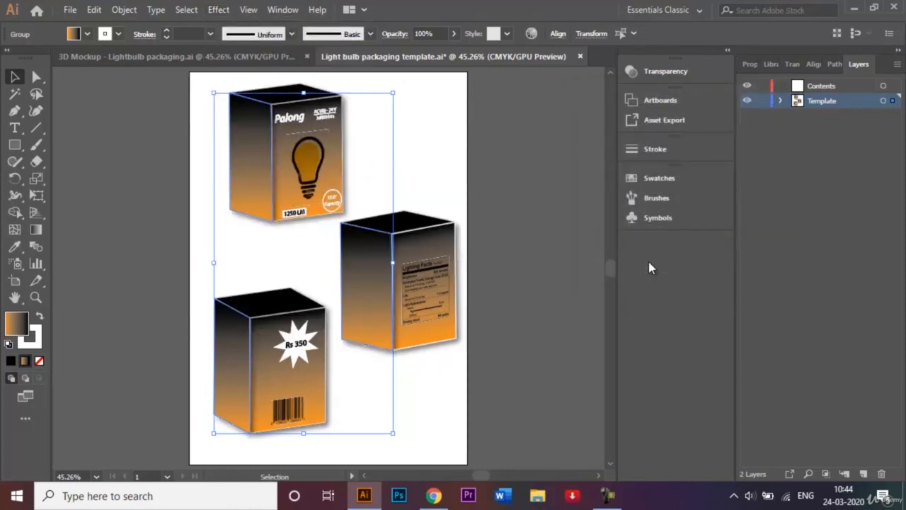
- Deselect the box faces and save a copy of the document as Adobe Illustrator file "3D Mockup - Lightbulb packaging template" with the default Illustrator options
{"action": "left_click", "coordinate": [520, 270]}
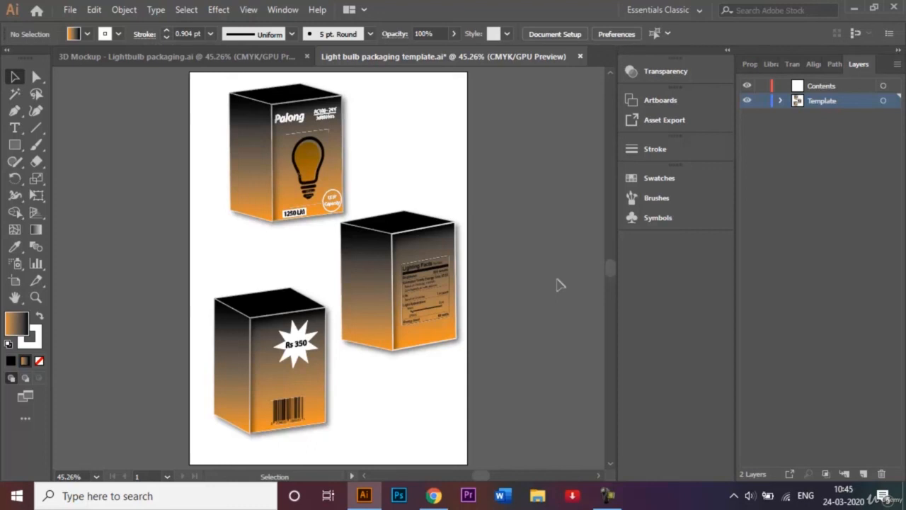
{"action": "left_click", "coordinate": [73, 9]}
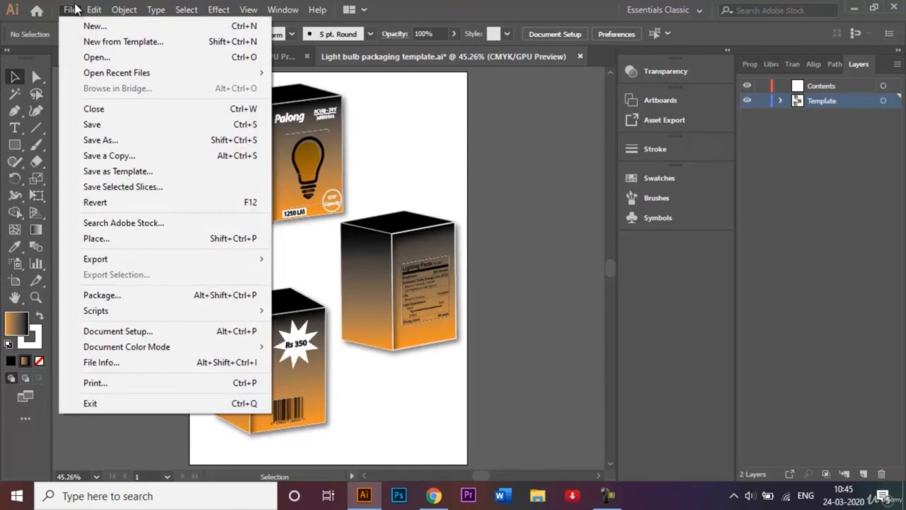
{"action": "left_click", "coordinate": [117, 141]}
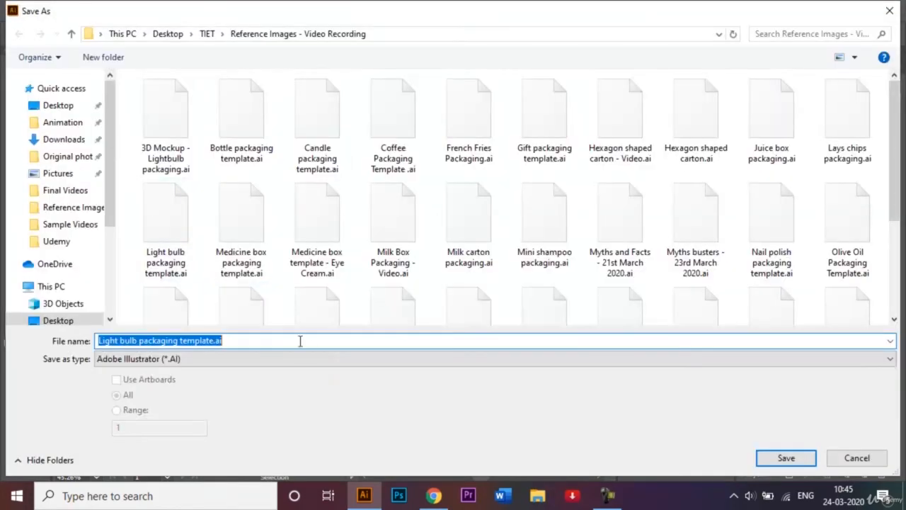
{"action": "key", "text": "BackSpace"}
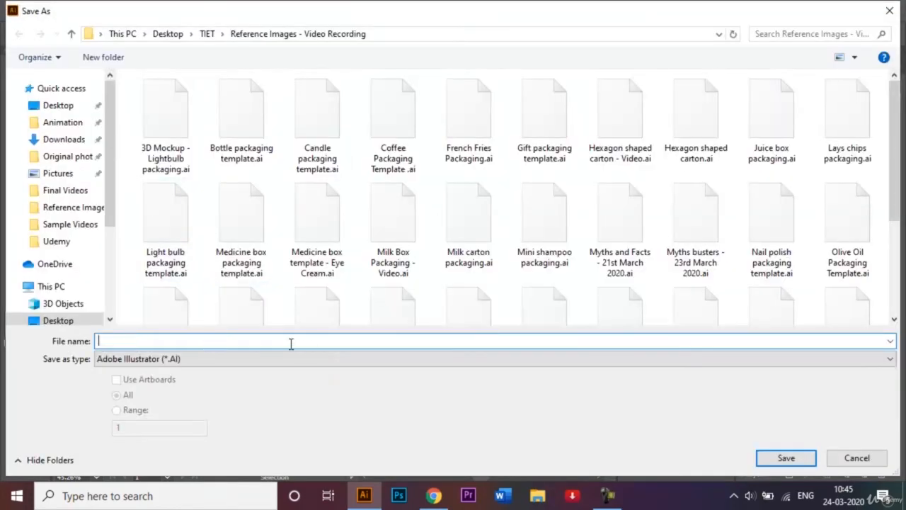
{"action": "type", "text": "3D "}
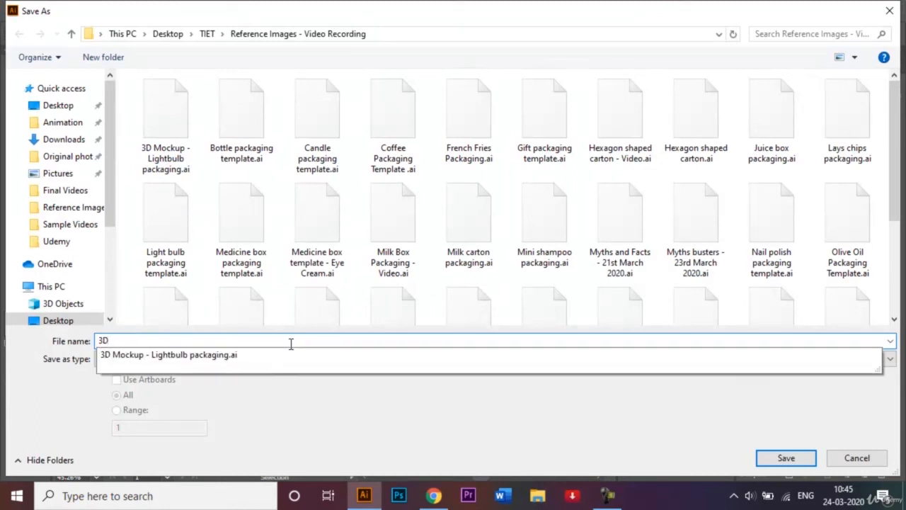
{"action": "type", "text": "Mockup - Lightbulb packaging"}
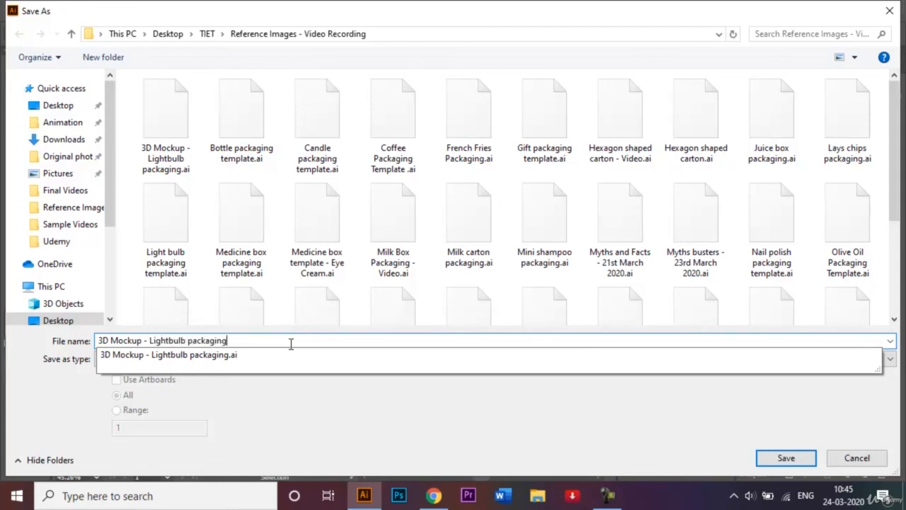
{"action": "type", "text": " template"}
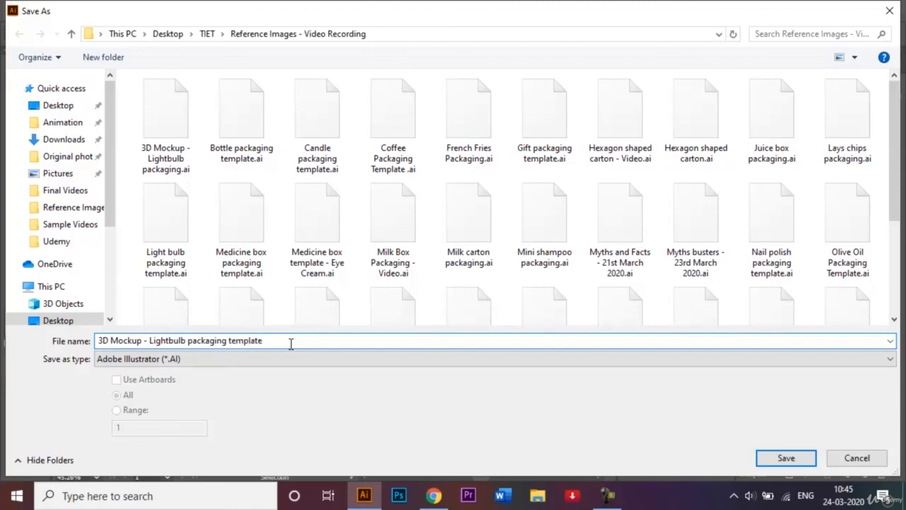
{"action": "key", "text": "Return"}
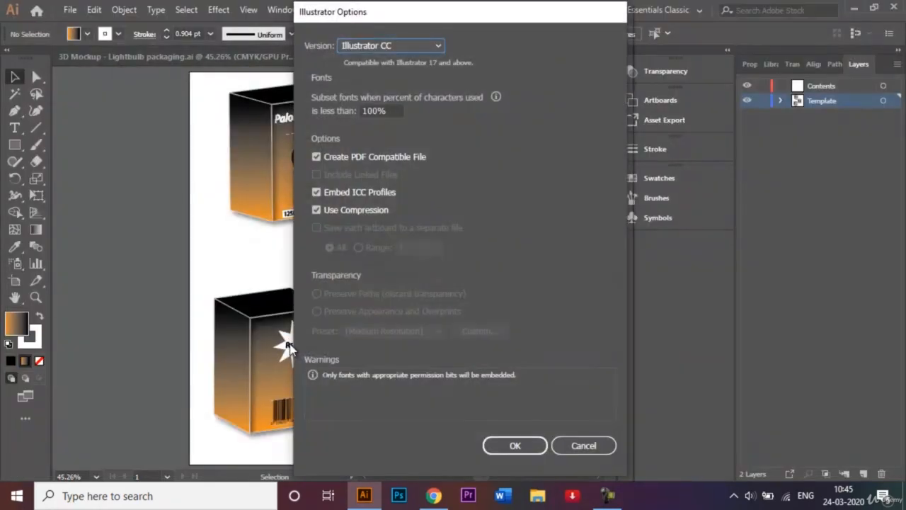
{"action": "key", "text": "Return"}
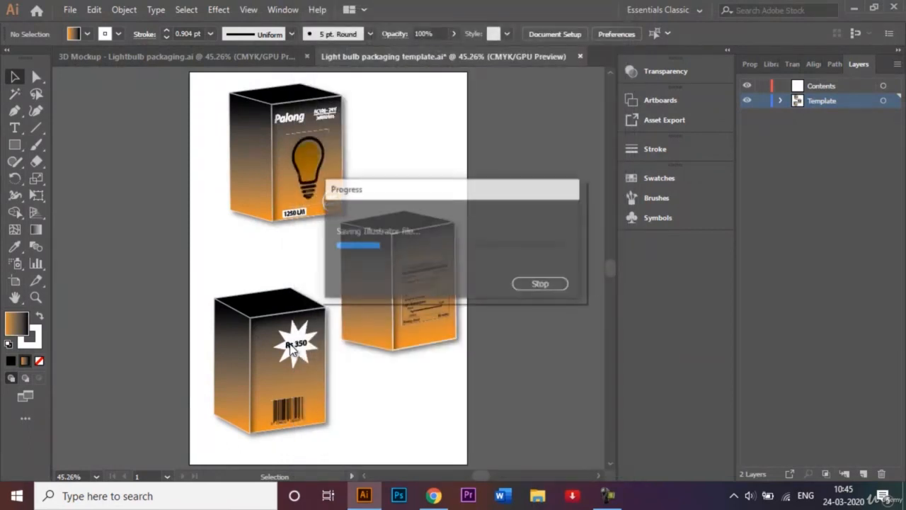